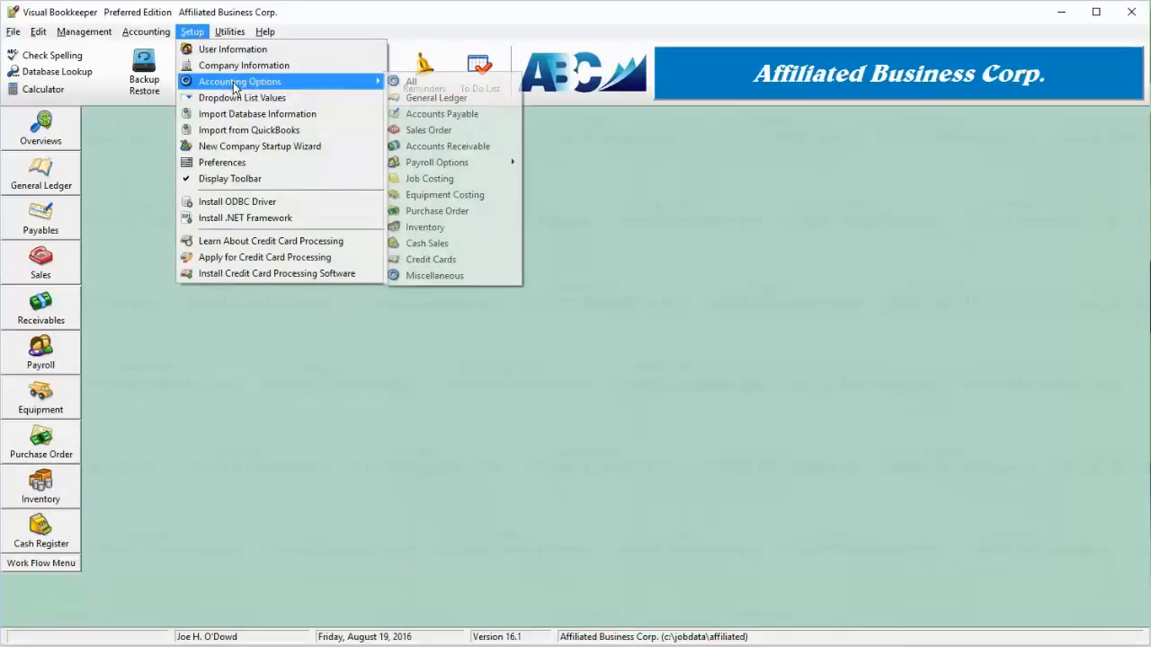
Open the Fringe Benefit Dictionary from the payroll options and open fringe benefit LG1 for changing.
{"action": "mouse_move", "coordinate": [452, 165]}
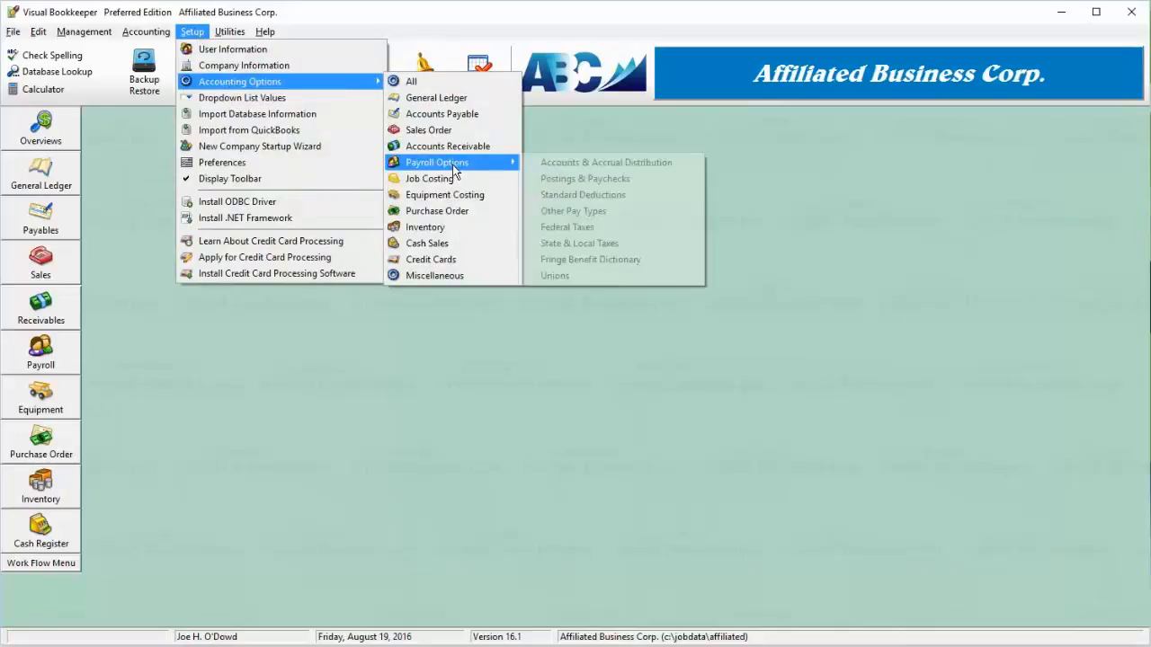
{"action": "left_click", "coordinate": [644, 261]}
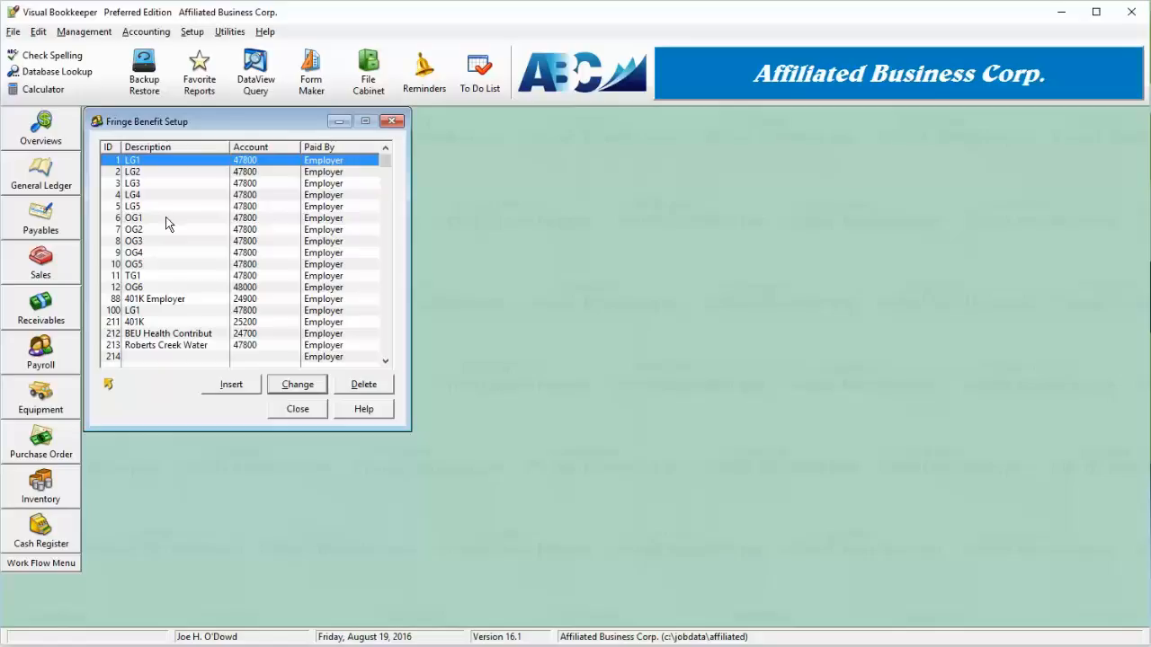
{"action": "mouse_move", "coordinate": [155, 184]}
{"action": "left_mouse_down"}
{"action": "mouse_move", "coordinate": [145, 261]}
{"action": "mouse_move", "coordinate": [154, 170]}
{"action": "left_mouse_up"}
{"action": "left_click", "coordinate": [298, 385]}
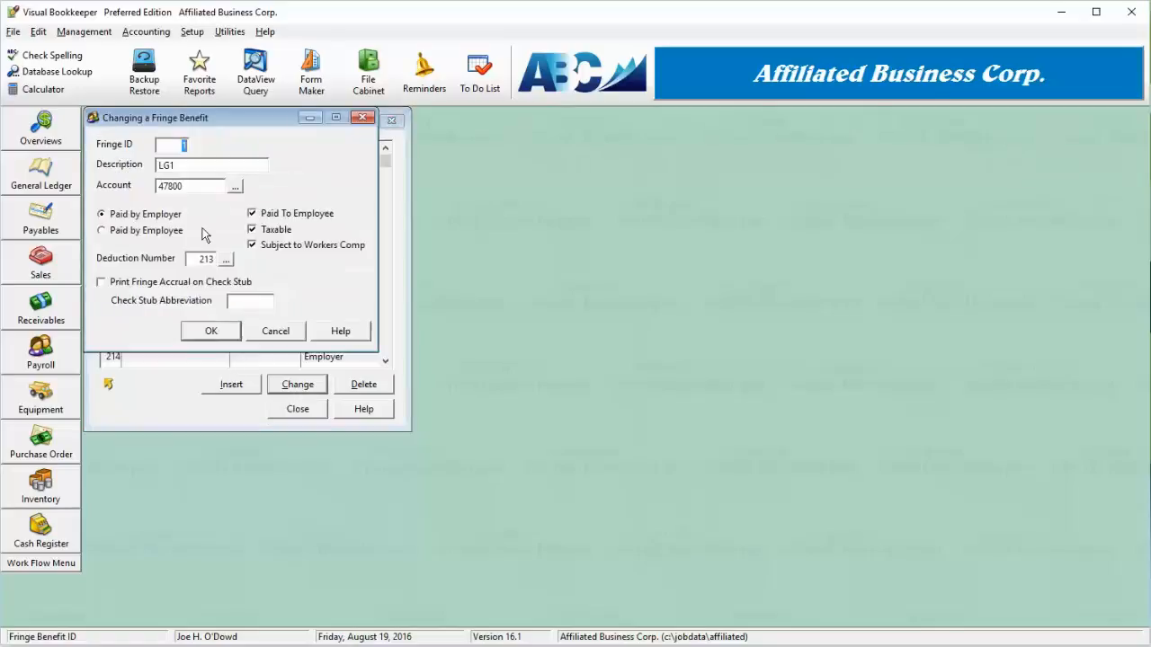
Try the paid-by, taxable and workers comp options of LG1 and review the deduction number lookup list.
{"action": "left_click", "coordinate": [181, 163]}
{"action": "left_click", "coordinate": [210, 188]}
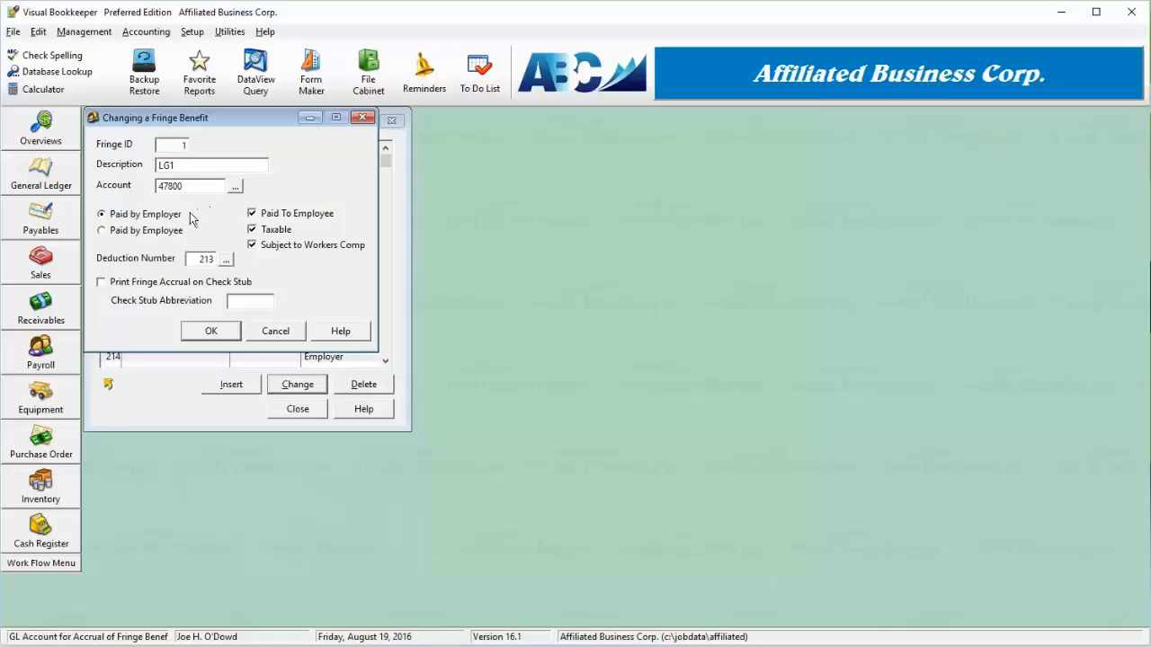
{"action": "left_click", "coordinate": [146, 234]}
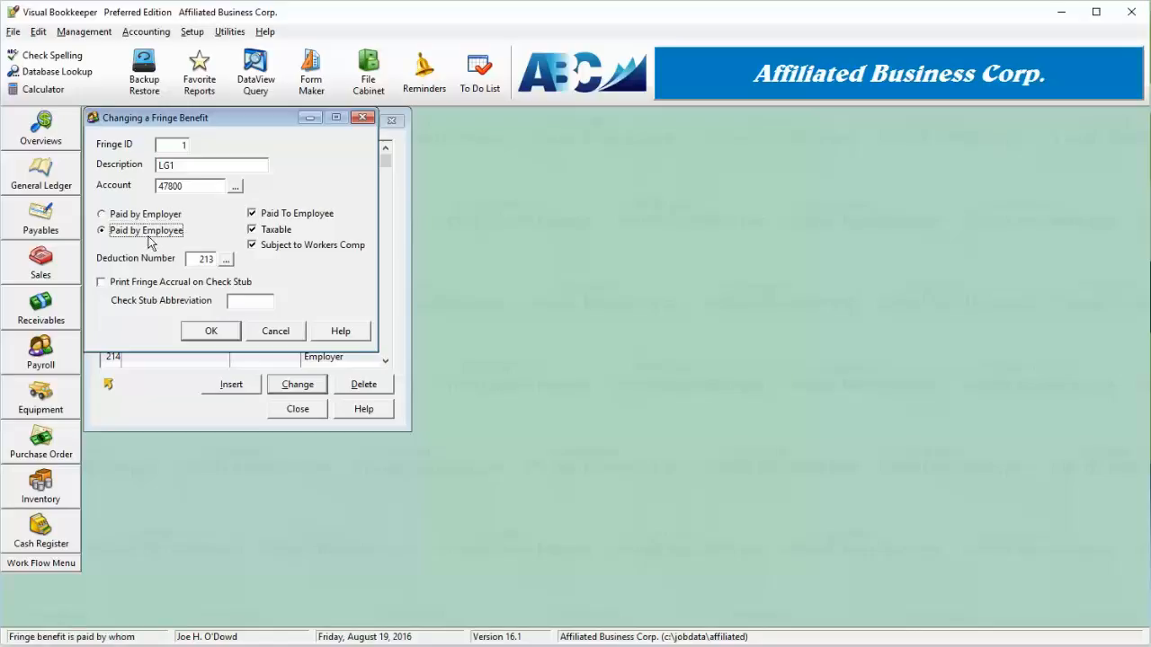
{"action": "left_click", "coordinate": [150, 215]}
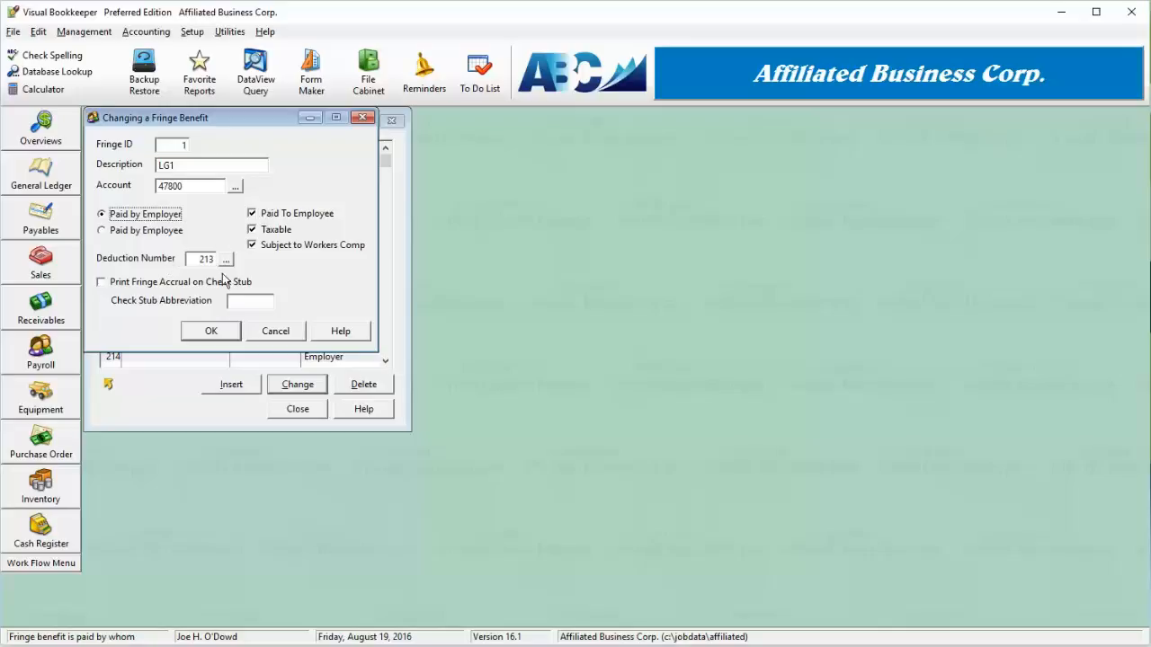
{"action": "left_click", "coordinate": [264, 231]}
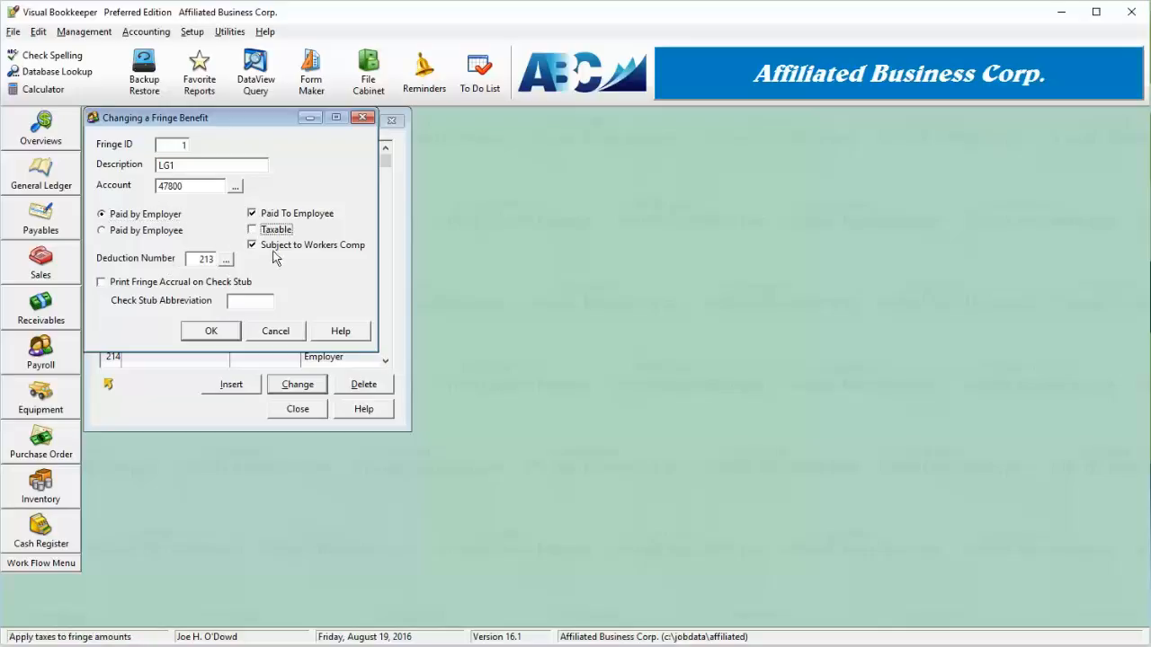
{"action": "left_click", "coordinate": [274, 232]}
{"action": "left_click", "coordinate": [302, 251]}
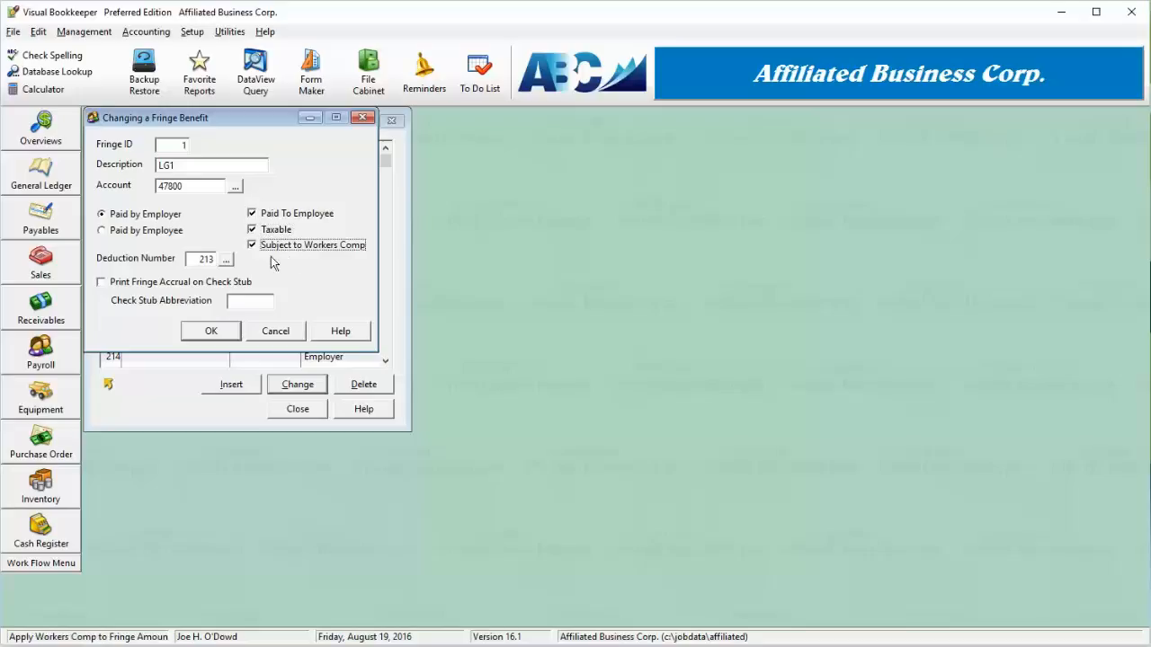
{"action": "left_click", "coordinate": [202, 260]}
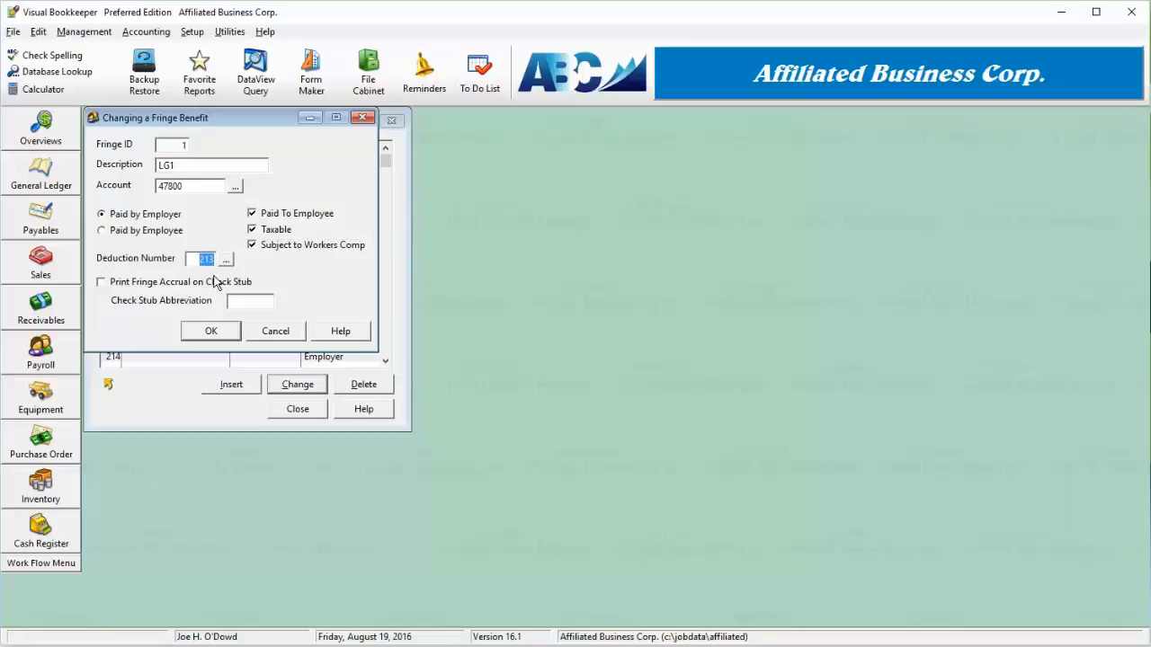
{"action": "left_click", "coordinate": [157, 232]}
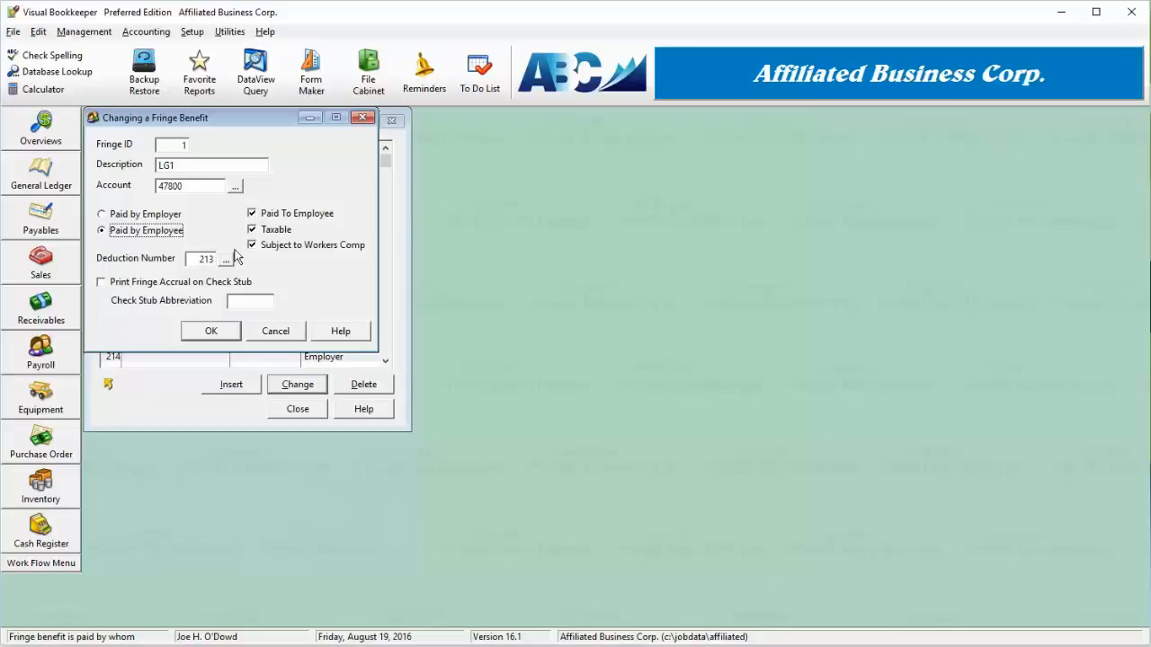
{"action": "left_click", "coordinate": [266, 236]}
{"action": "left_click", "coordinate": [266, 236]}
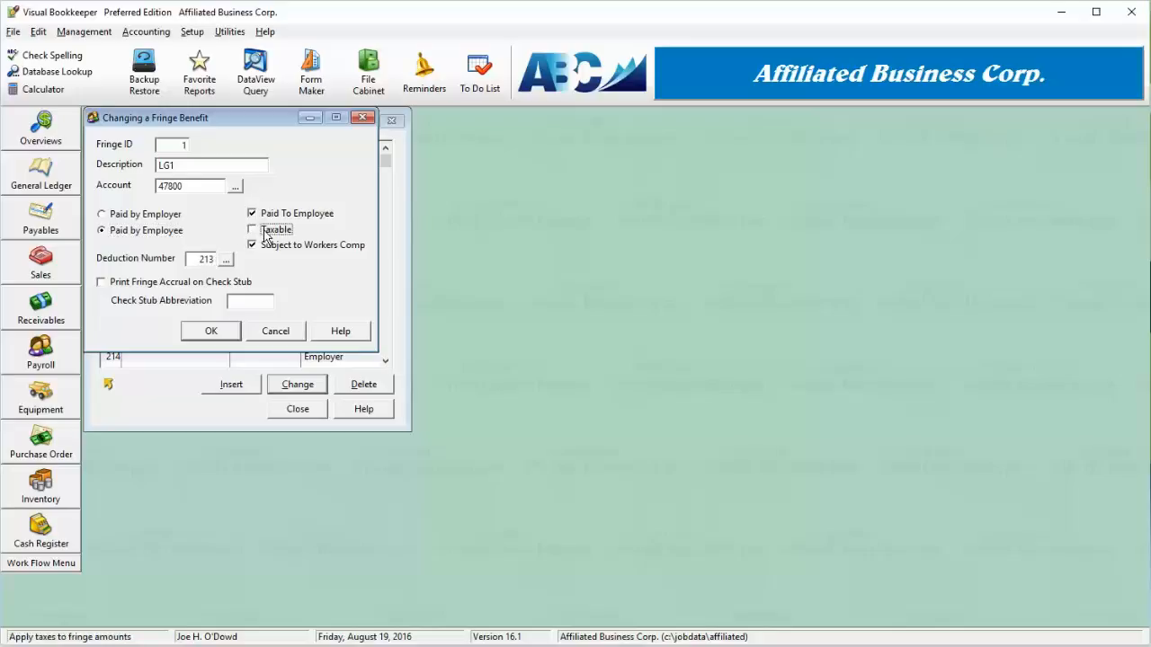
{"action": "left_click", "coordinate": [123, 219]}
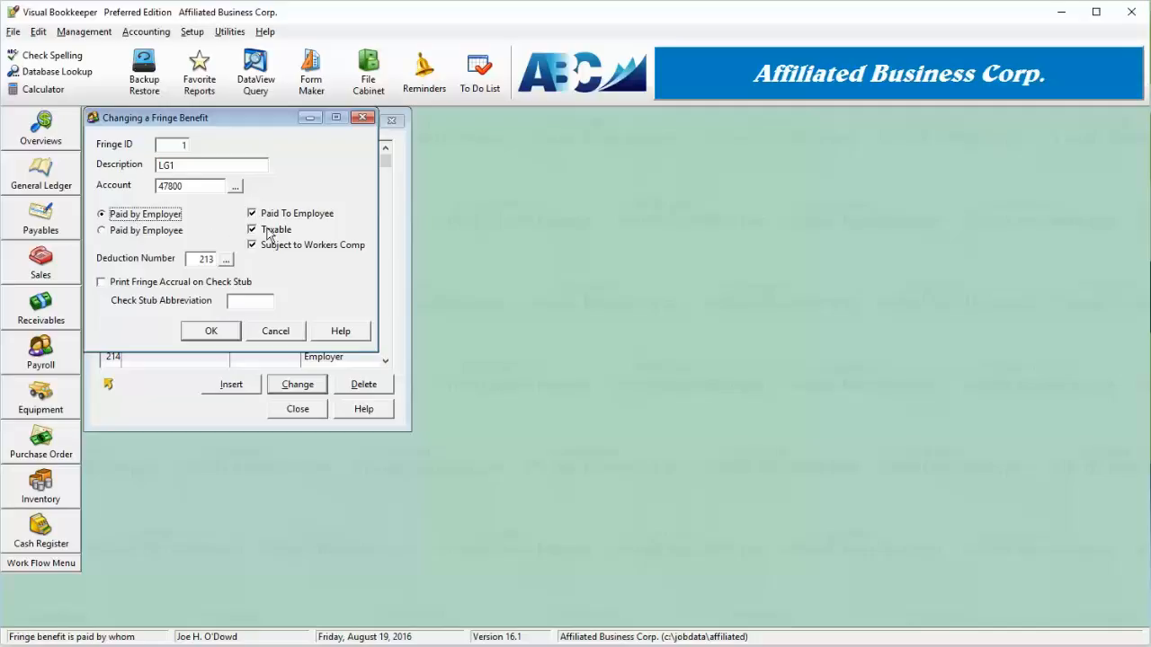
{"action": "left_click", "coordinate": [225, 259]}
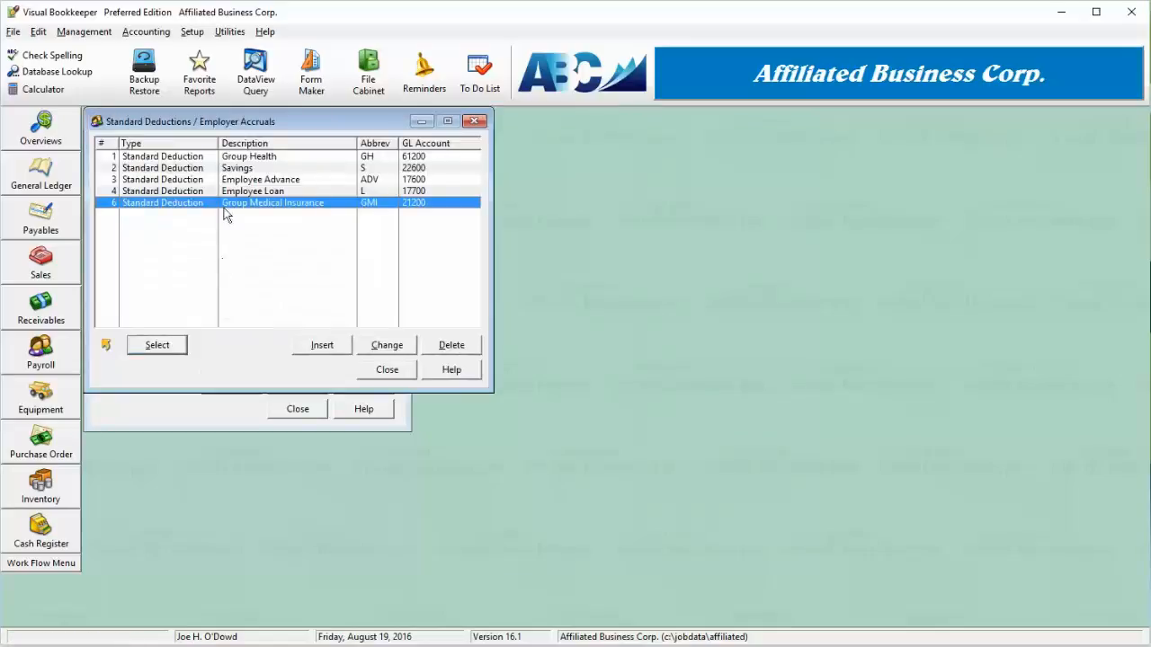
{"action": "left_click", "coordinate": [388, 370]}
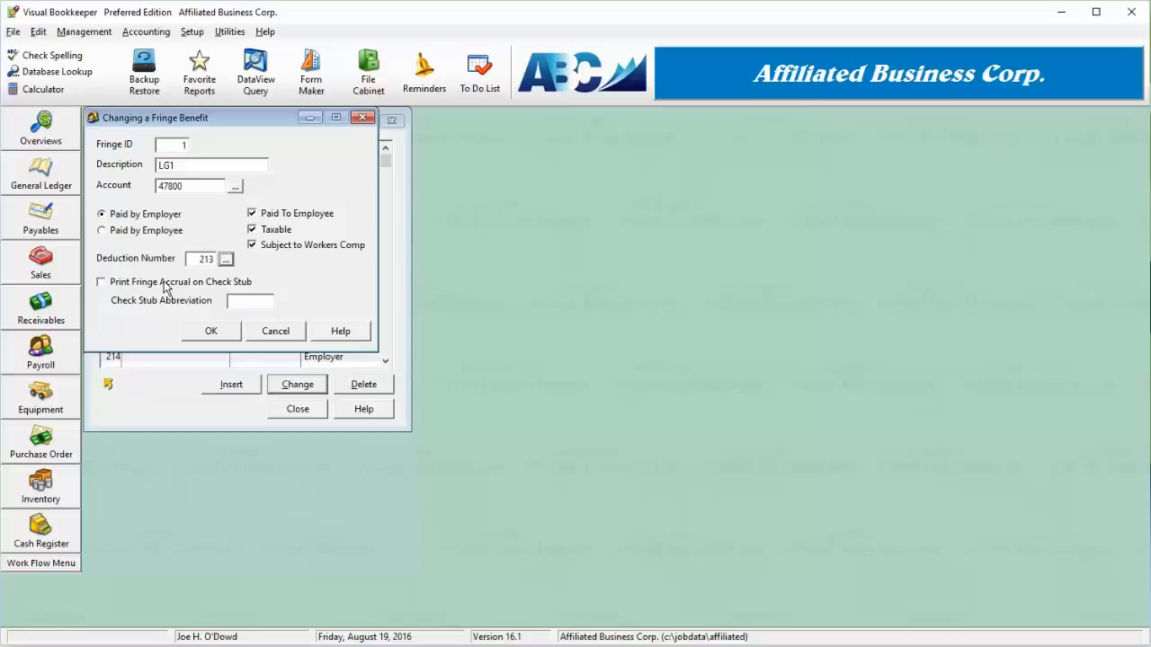
Cancel the LG1 fringe benefit edit and close the Fringe Benefit Setup list.
{"action": "left_click", "coordinate": [164, 283]}
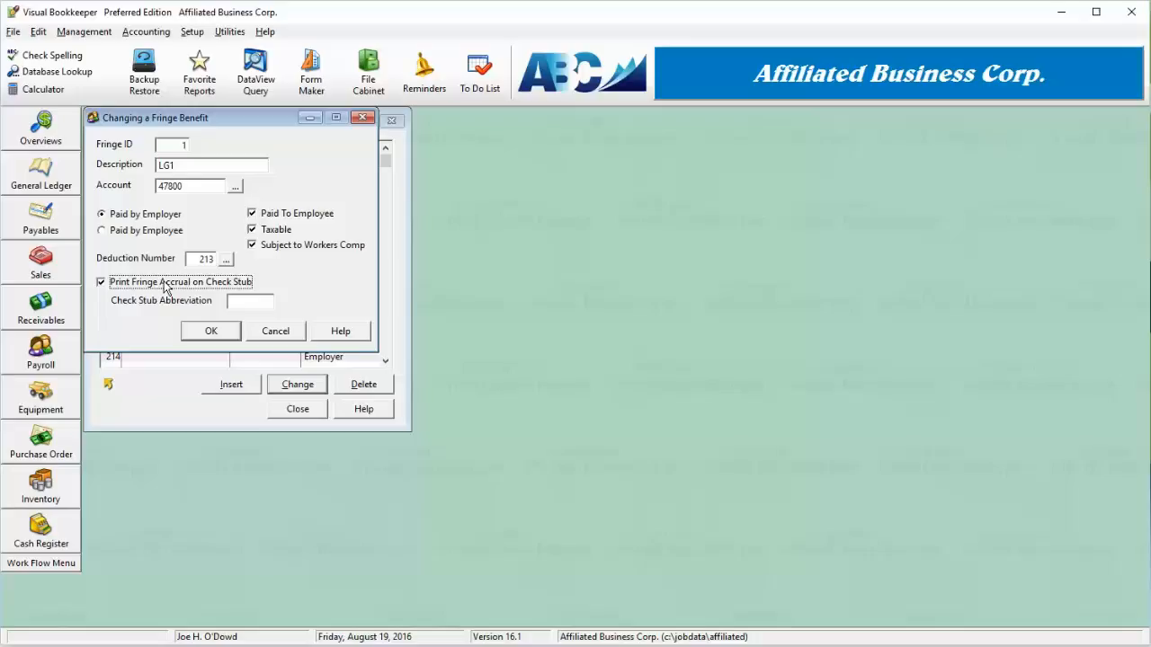
{"action": "left_click", "coordinate": [254, 301]}
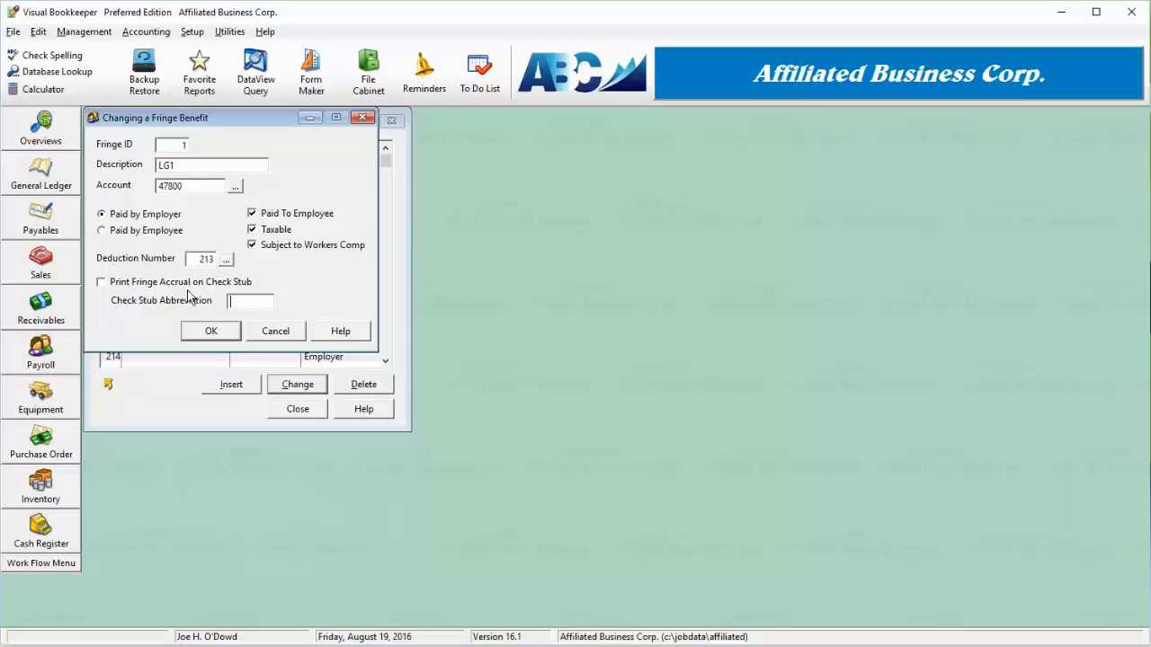
{"action": "left_click", "coordinate": [287, 337]}
{"action": "left_click_drag", "start_coordinate": [209, 270], "coordinate": [260, 147]}
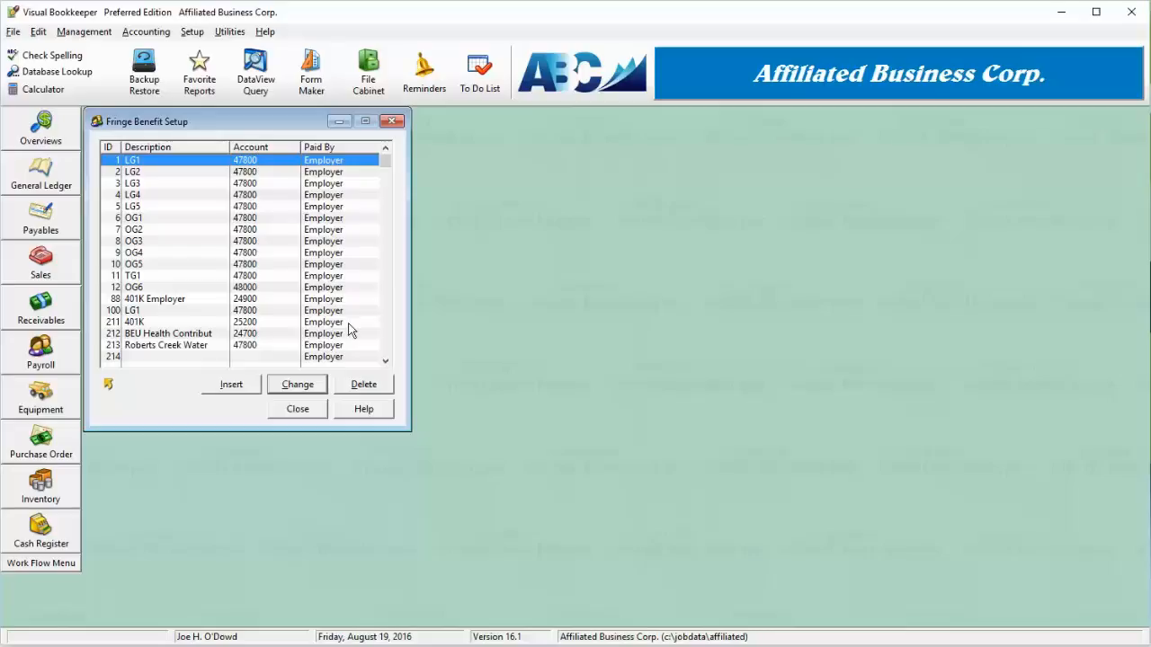
{"action": "left_click", "coordinate": [304, 410]}
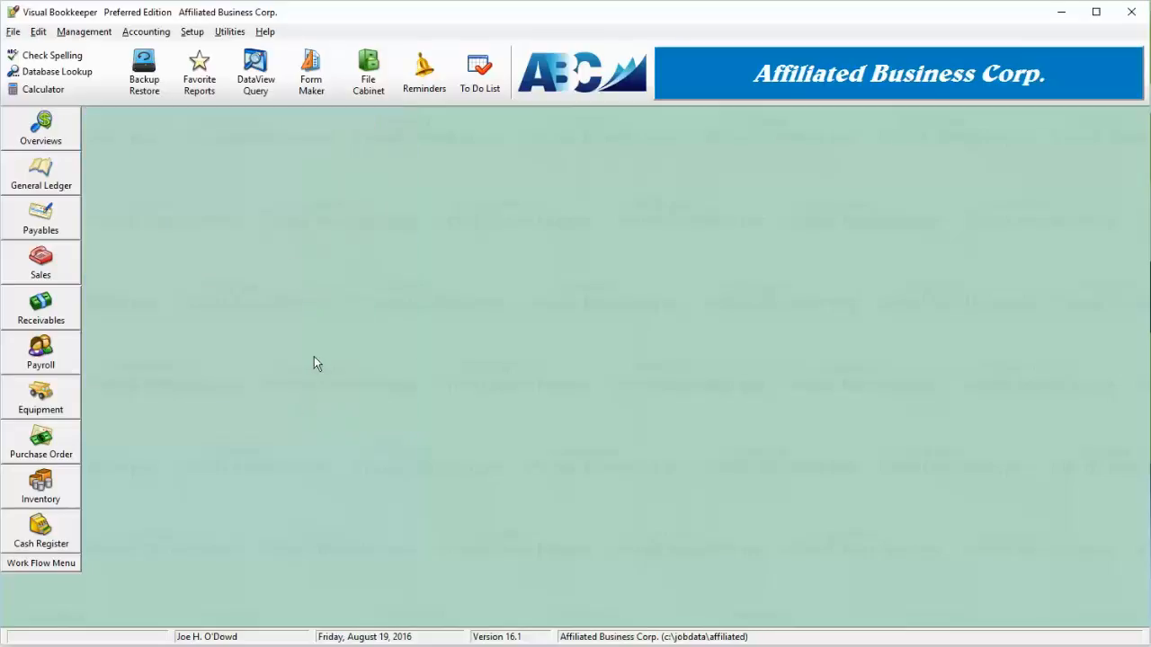
Open the Union Setup from the payroll options and open union #1342 RCWD for changing.
{"action": "left_click", "coordinate": [191, 33]}
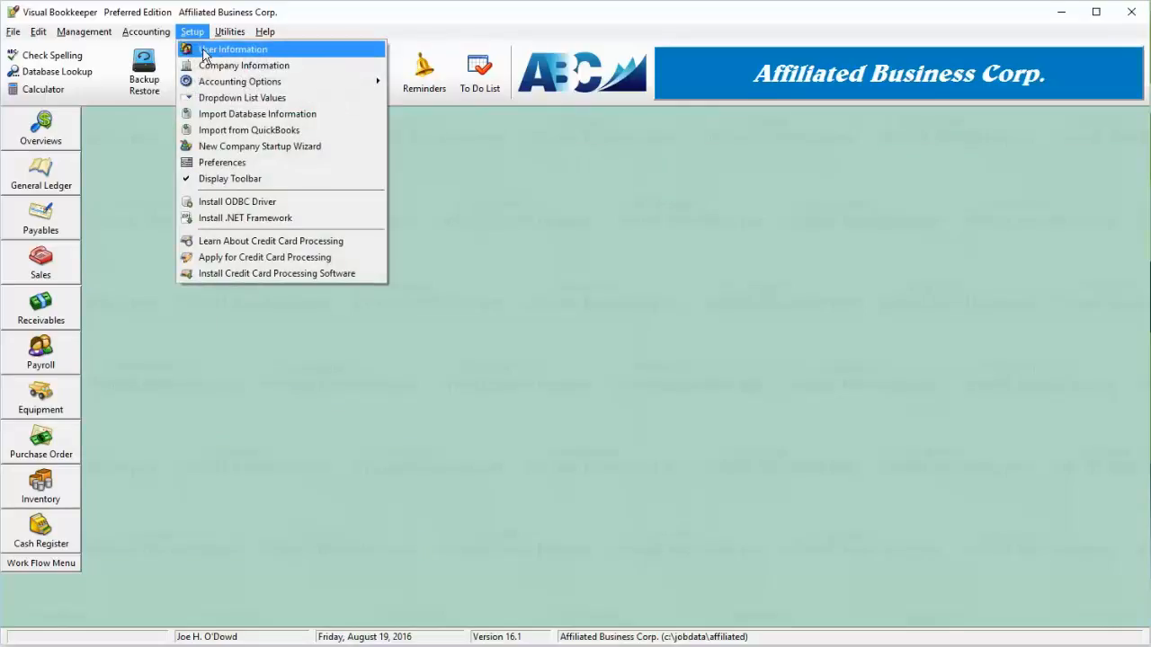
{"action": "mouse_move", "coordinate": [327, 81]}
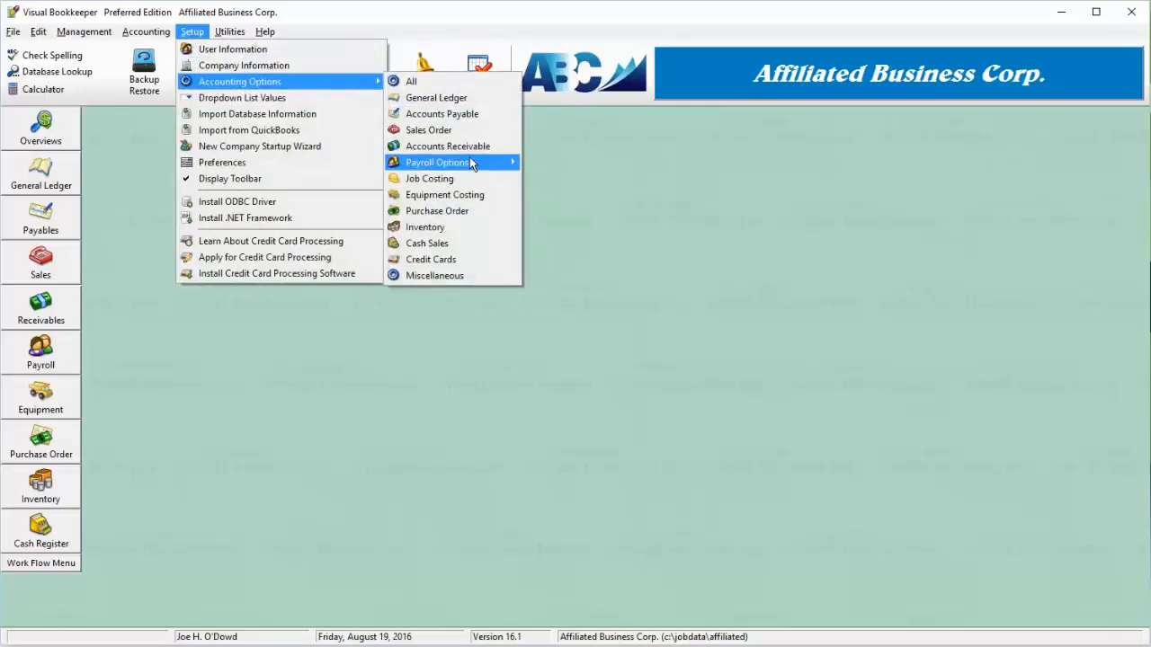
{"action": "mouse_move", "coordinate": [470, 163]}
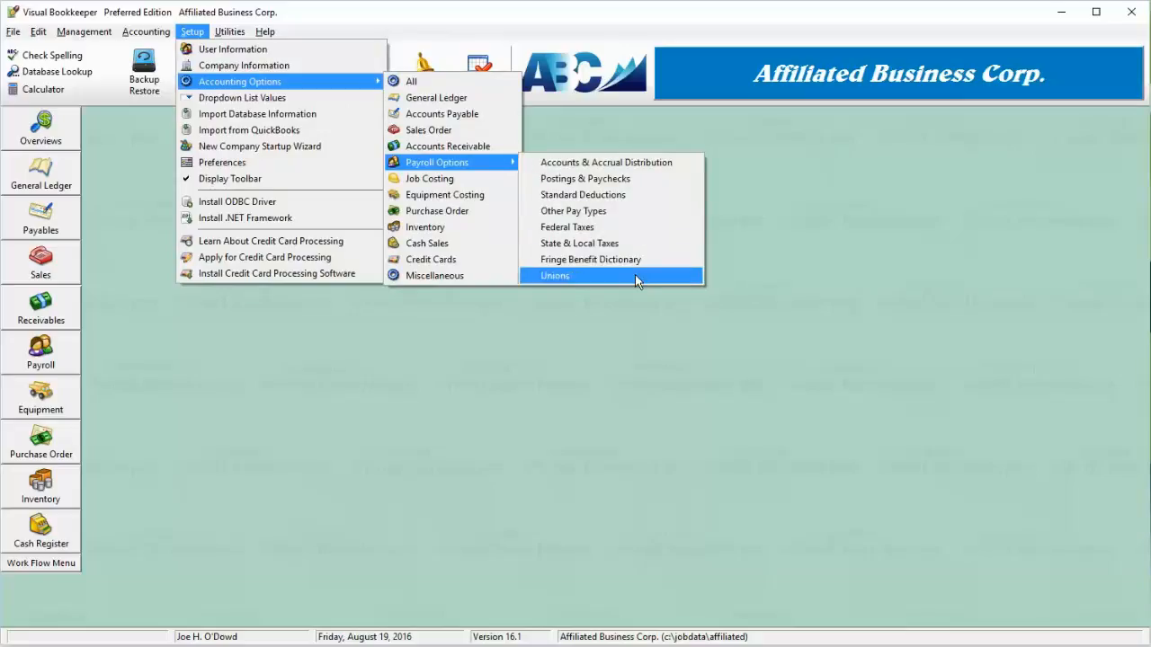
{"action": "left_click", "coordinate": [635, 277]}
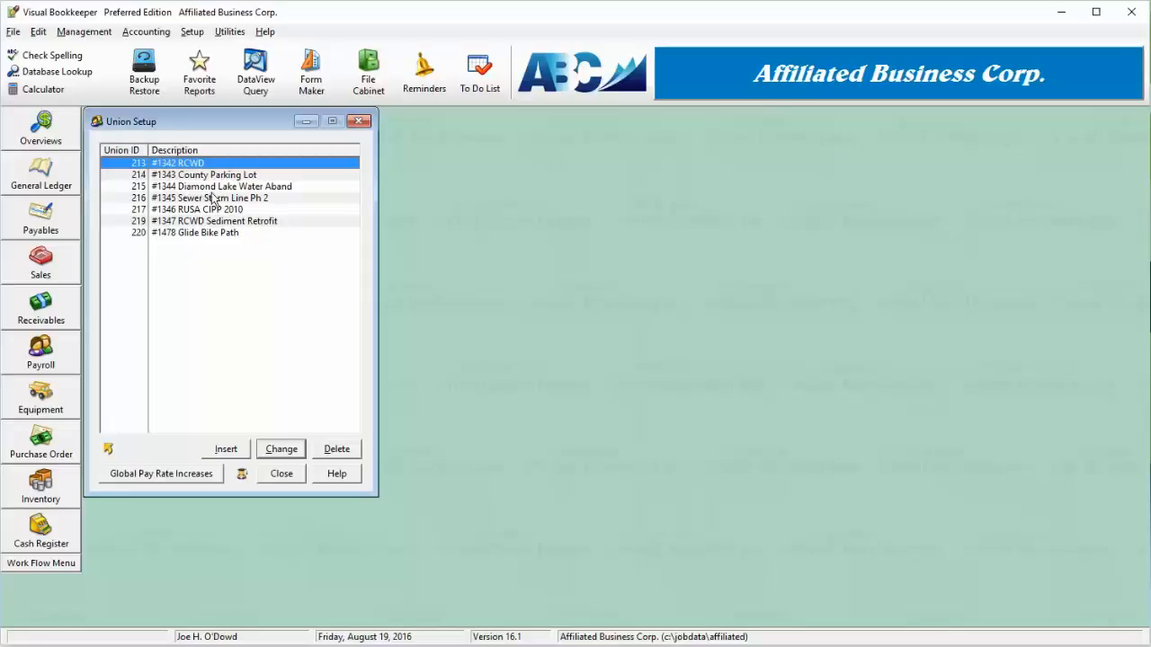
{"action": "left_click", "coordinate": [239, 233]}
{"action": "left_click", "coordinate": [239, 176]}
{"action": "left_click", "coordinate": [251, 233]}
{"action": "left_click", "coordinate": [250, 176]}
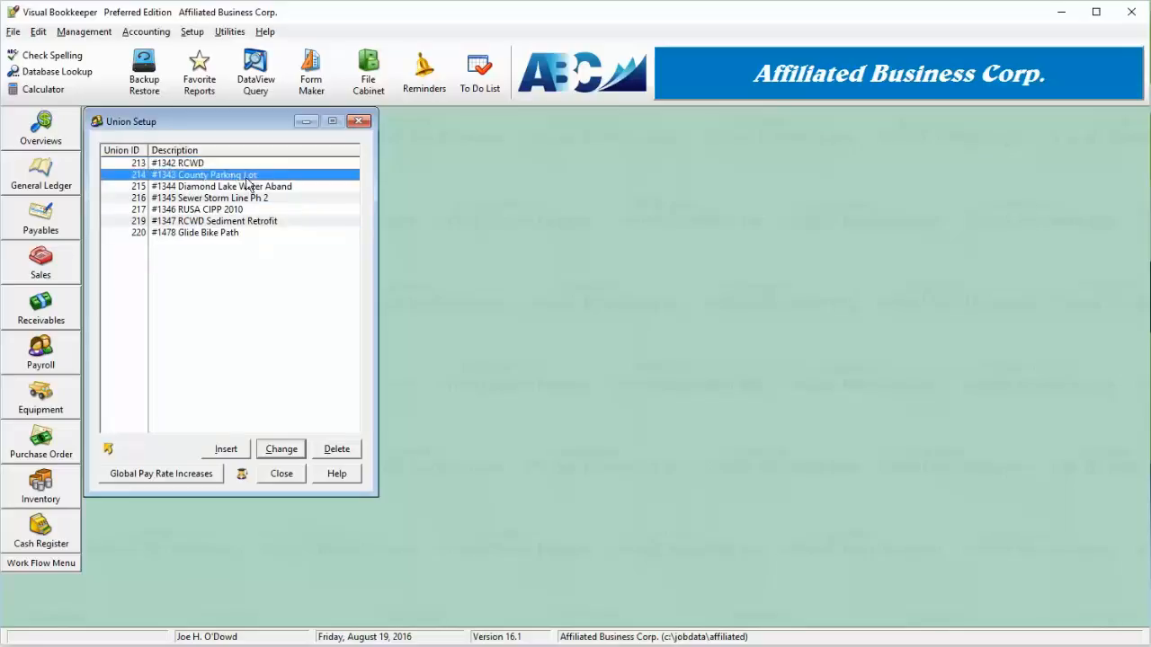
{"action": "left_click", "coordinate": [247, 162]}
{"action": "double_click", "coordinate": [247, 163]}
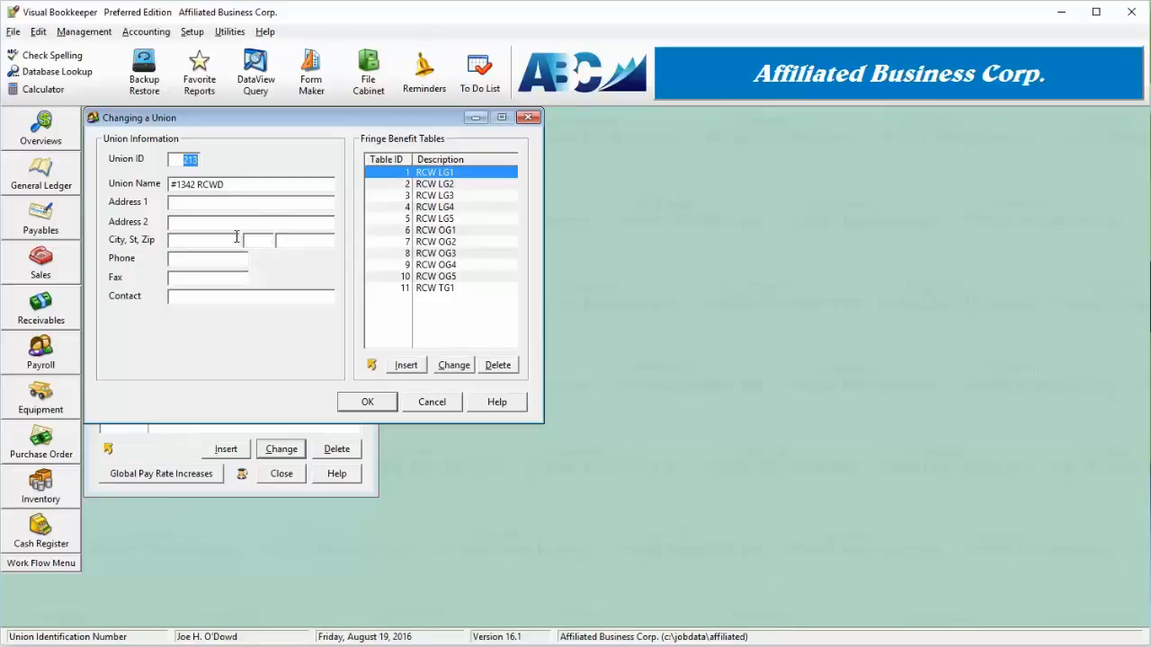
Browse the union's fringe benefit tables one by one.
{"action": "left_click", "coordinate": [457, 184]}
{"action": "left_click", "coordinate": [464, 207]}
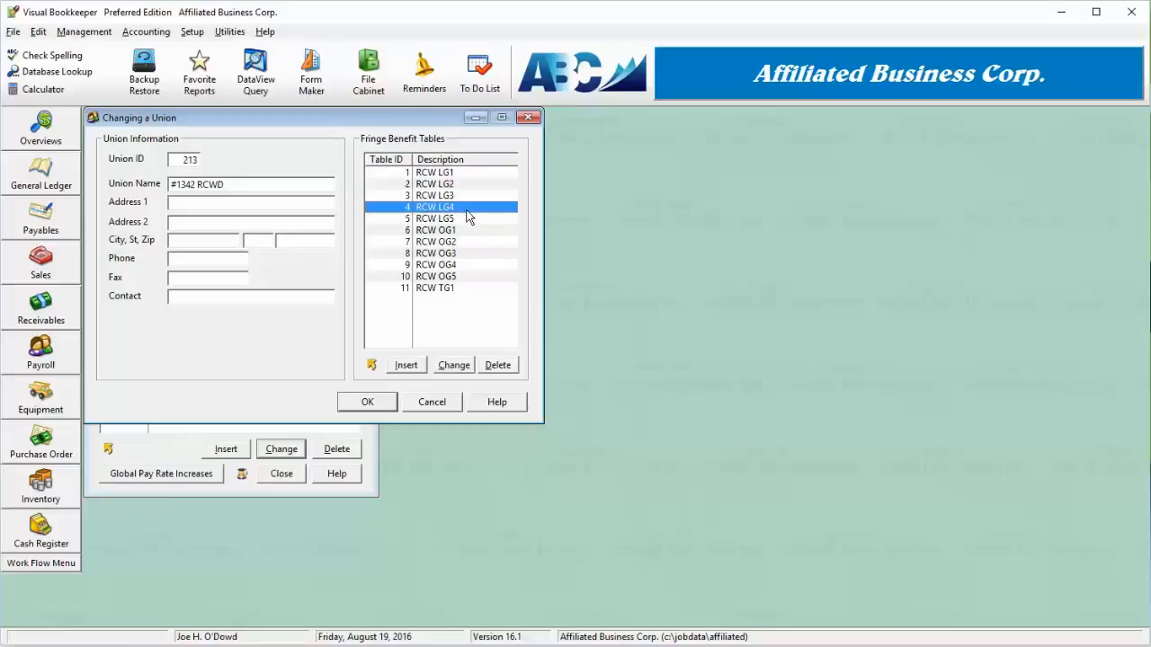
{"action": "left_click", "coordinate": [470, 220]}
{"action": "left_click", "coordinate": [473, 231]}
{"action": "left_click", "coordinate": [473, 242]}
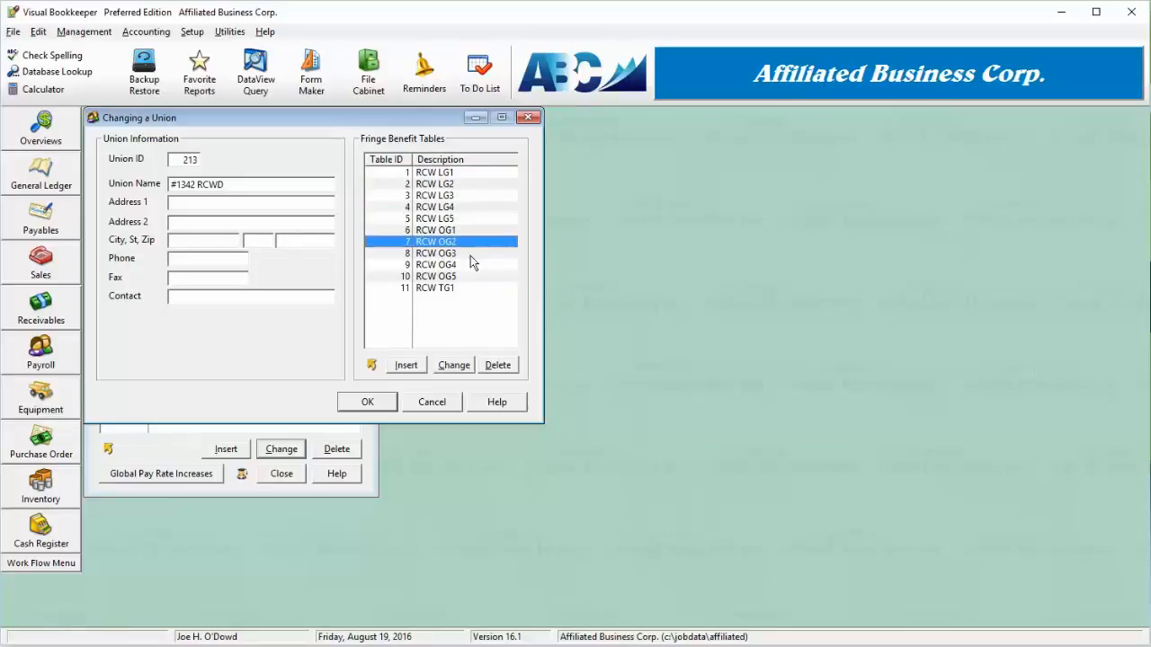
{"action": "left_click", "coordinate": [471, 254]}
{"action": "left_click", "coordinate": [471, 265]}
{"action": "left_click", "coordinate": [470, 276]}
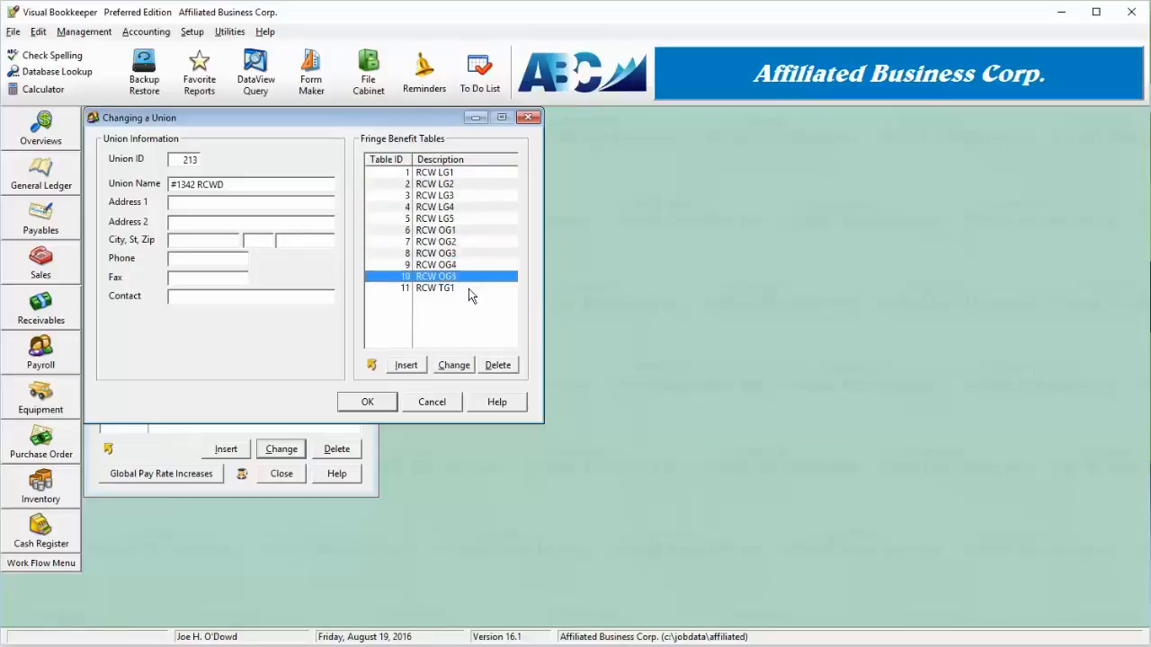
{"action": "left_click", "coordinate": [468, 288]}
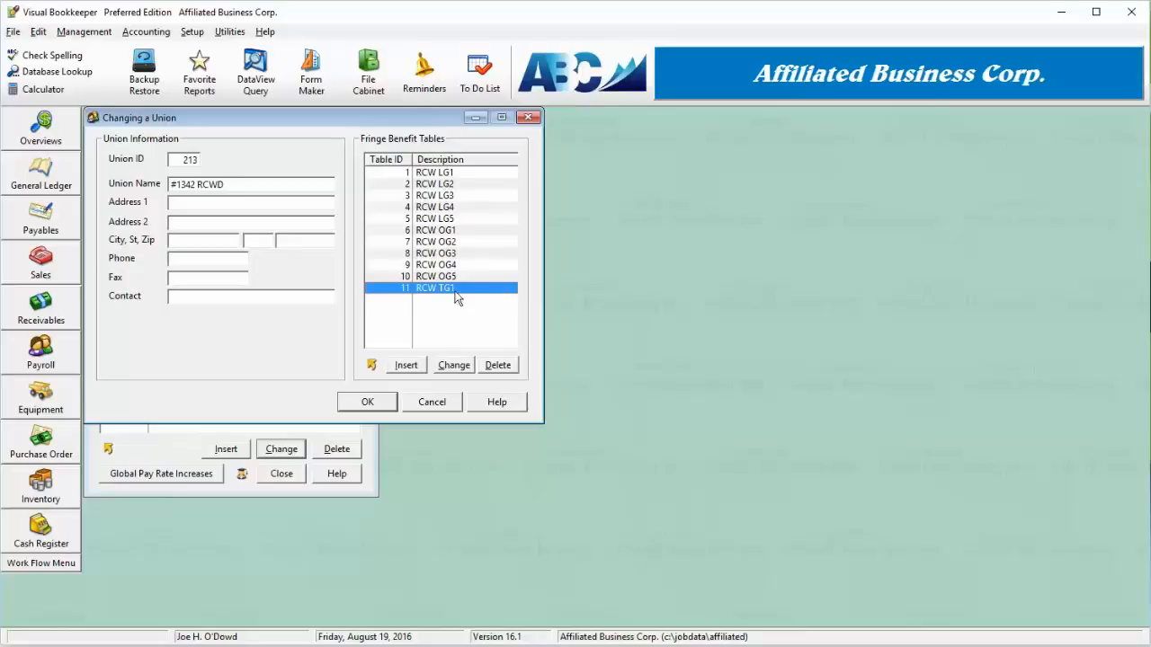
Open the RCW LG2 table, inspect its LG2 fringe benefit and fringe ID lookup, and cancel the fringe benefit edit.
{"action": "double_click", "coordinate": [459, 185]}
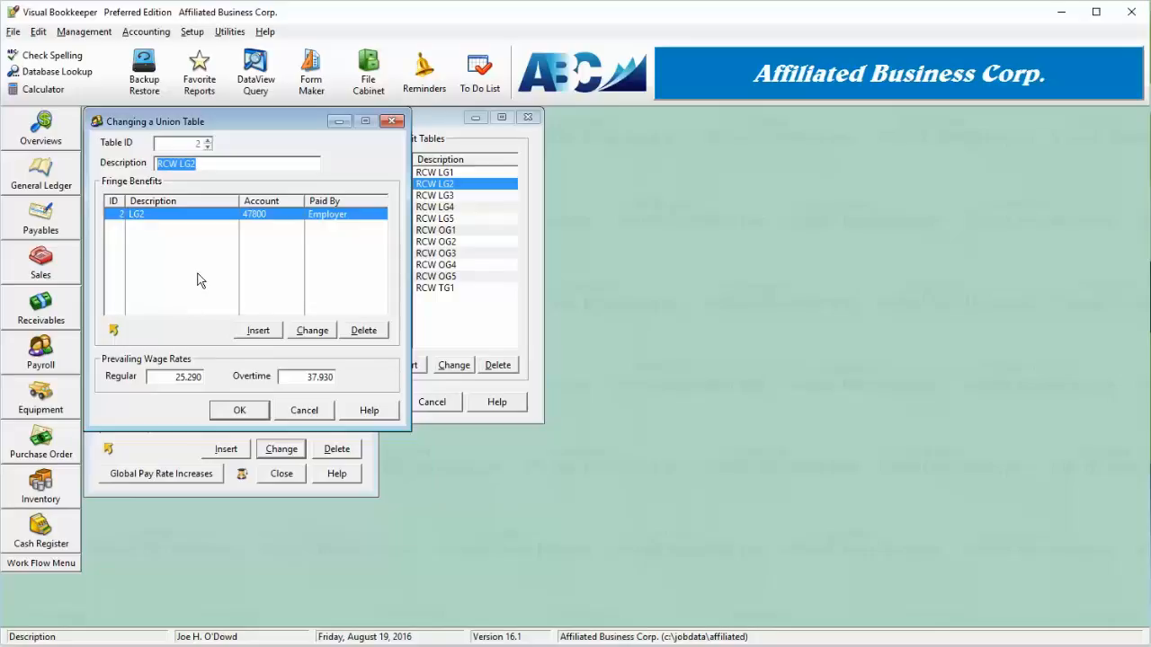
{"action": "left_click", "coordinate": [304, 330]}
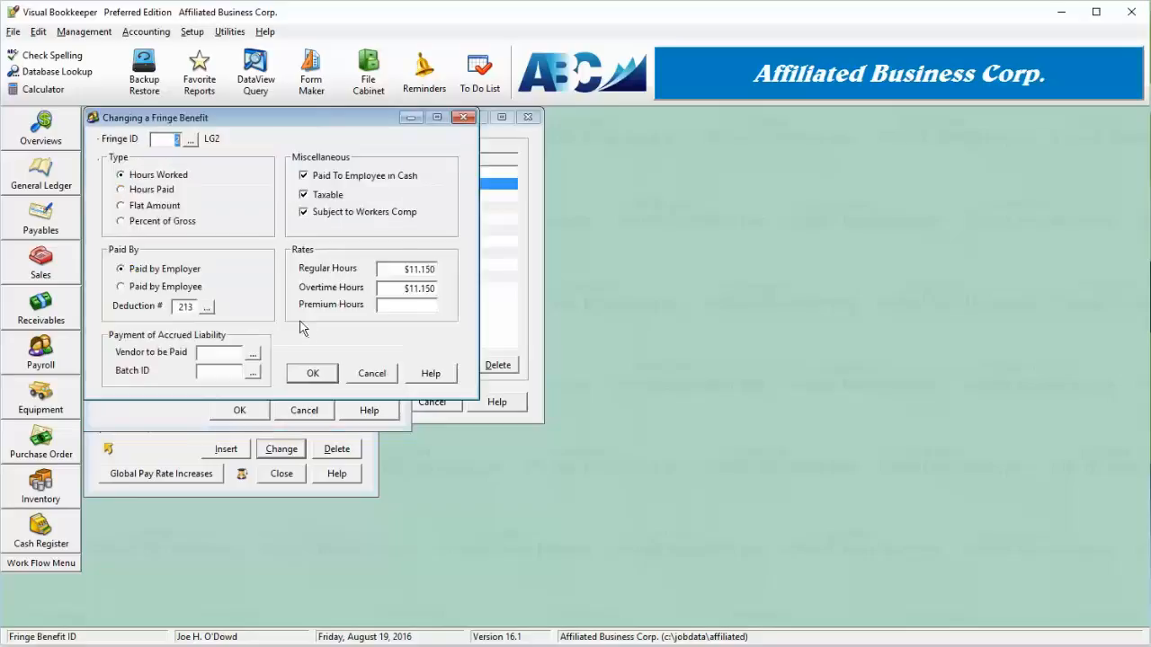
{"action": "left_click", "coordinate": [189, 139]}
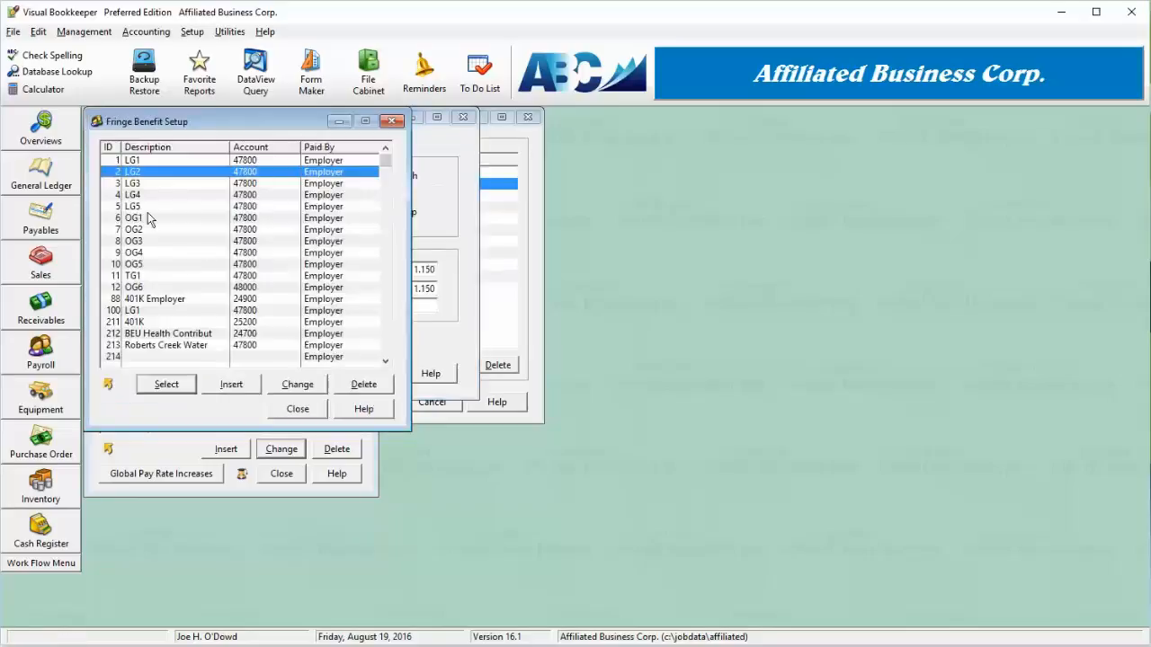
{"action": "left_click", "coordinate": [299, 410]}
{"action": "left_click", "coordinate": [371, 374]}
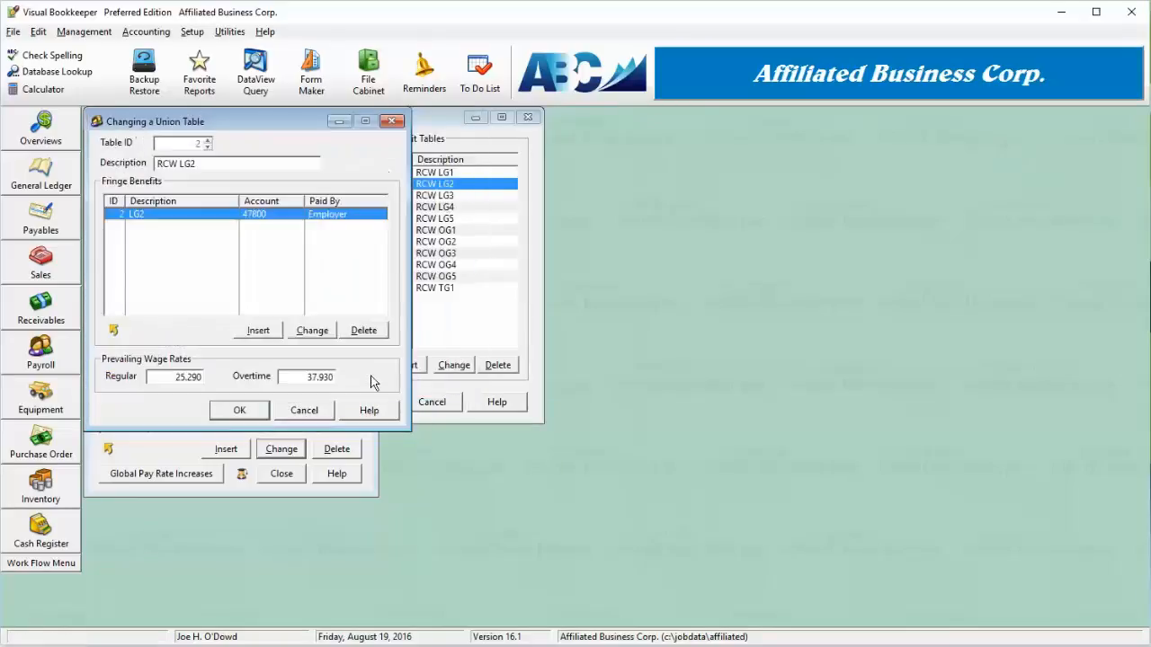
Insert a fringe benefit into the RCW LG2 table, choosing fringe ID 100 LG1 from the fringe benefit lookup.
{"action": "left_click", "coordinate": [268, 332]}
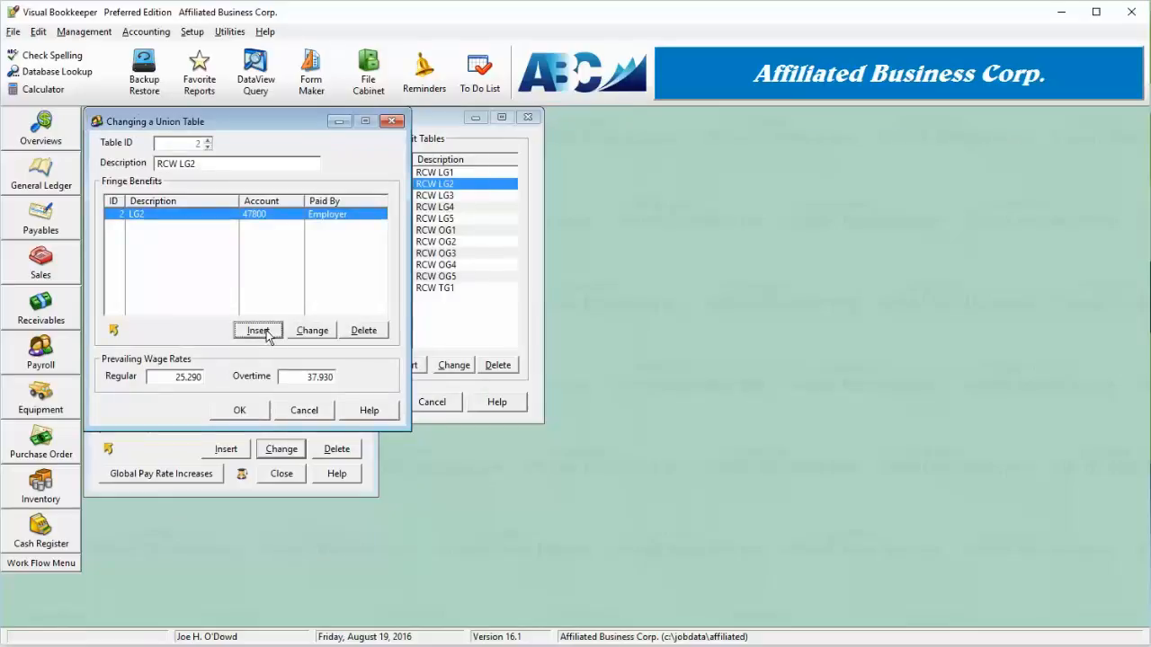
{"action": "left_click", "coordinate": [190, 140]}
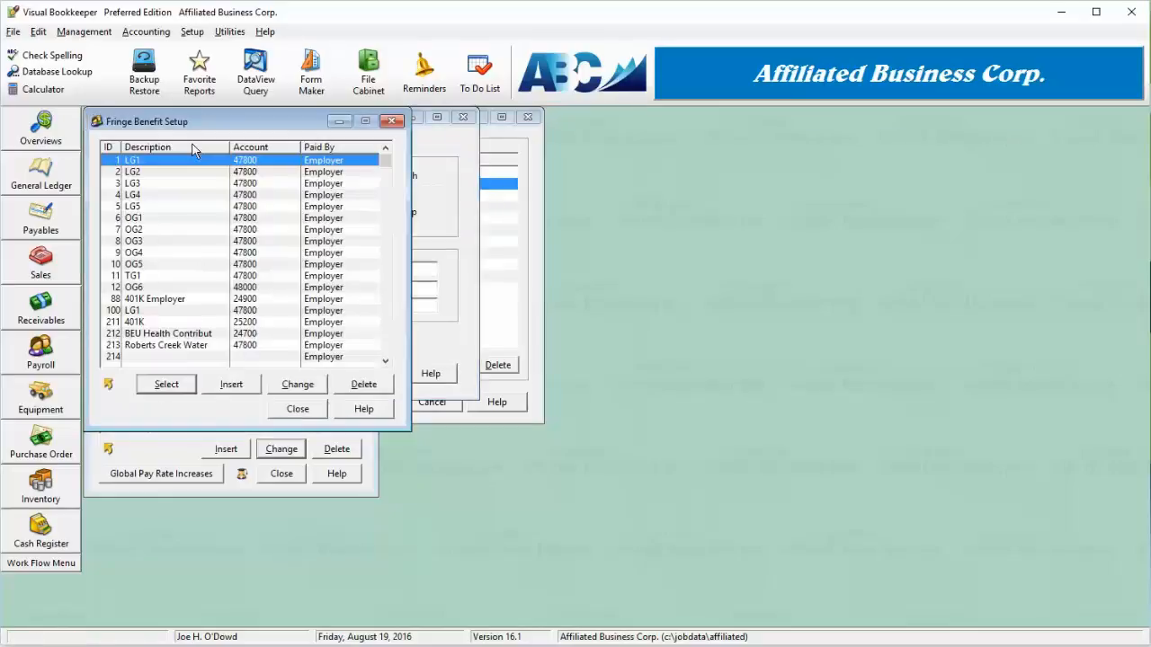
{"action": "double_click", "coordinate": [168, 312]}
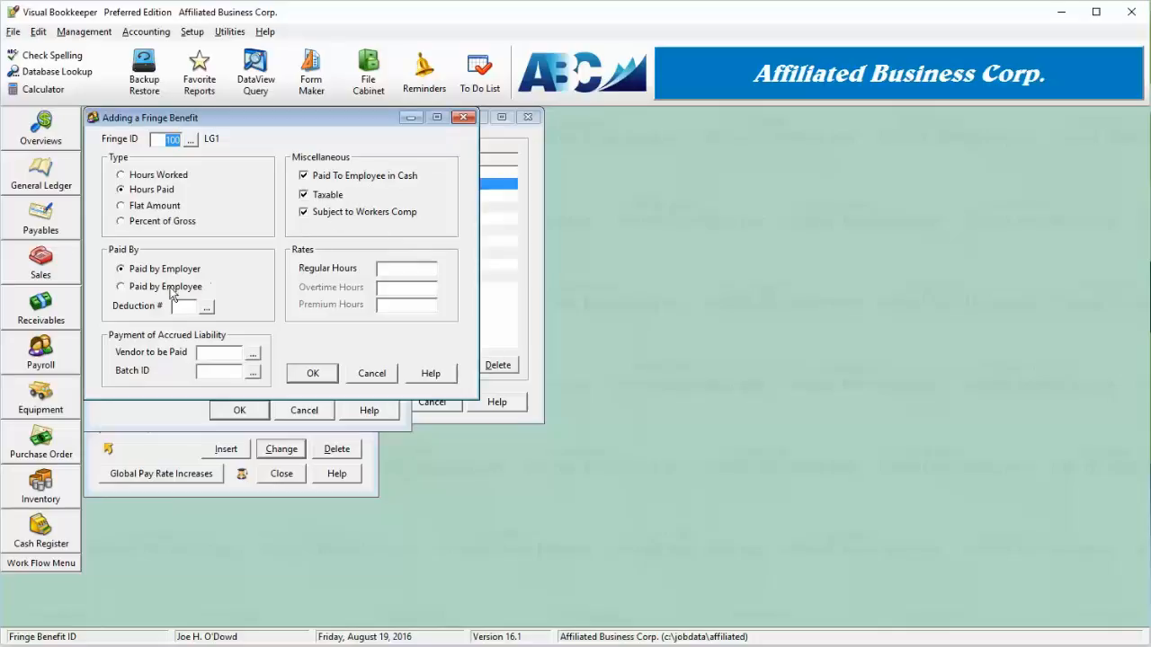
Examine how each fringe benefit type option affects the available rate fields, ending on Hours Paid.
{"action": "left_click", "coordinate": [403, 271]}
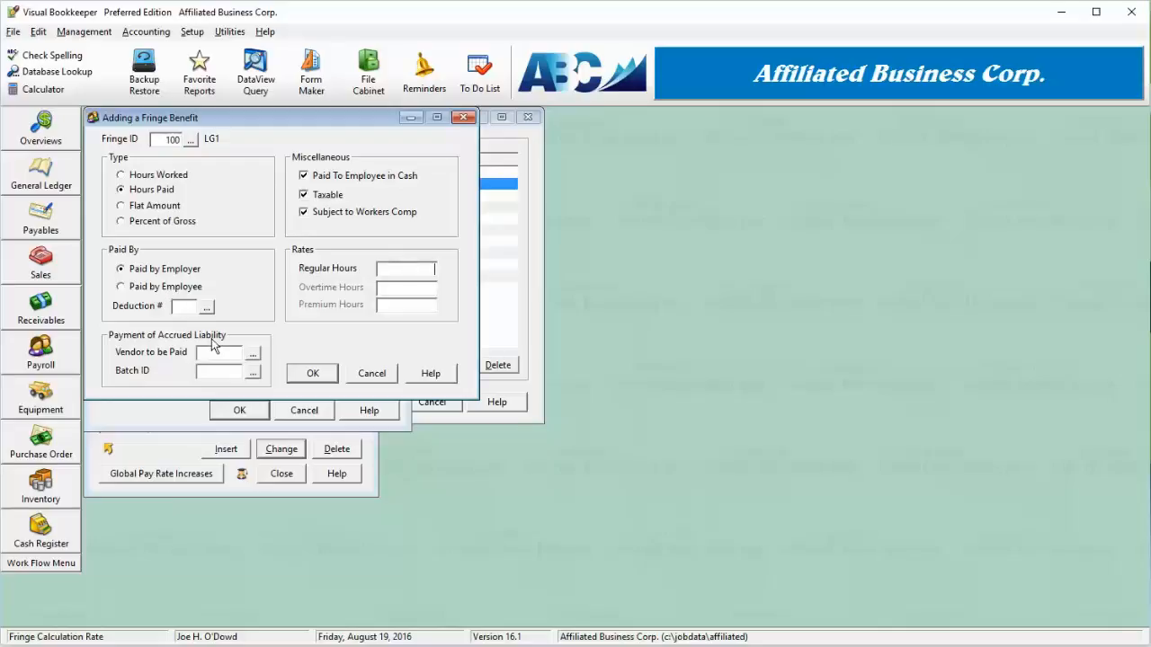
{"action": "left_click", "coordinate": [165, 191]}
{"action": "left_click", "coordinate": [154, 207]}
{"action": "left_click", "coordinate": [161, 223]}
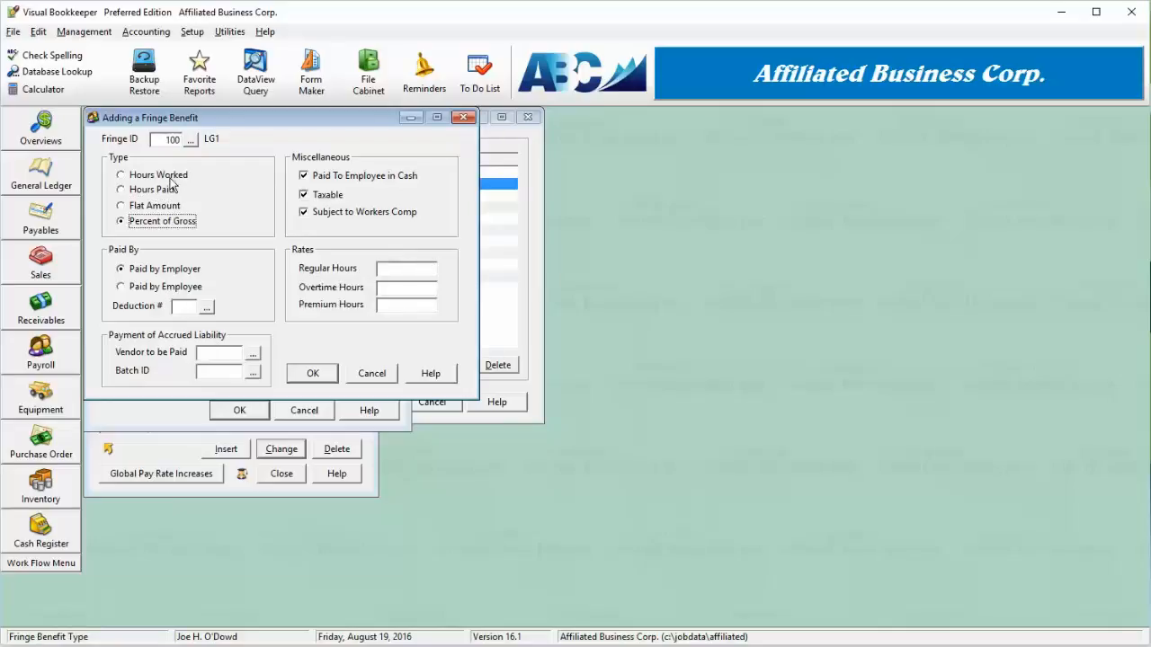
{"action": "left_click", "coordinate": [171, 190]}
{"action": "left_click", "coordinate": [420, 271]}
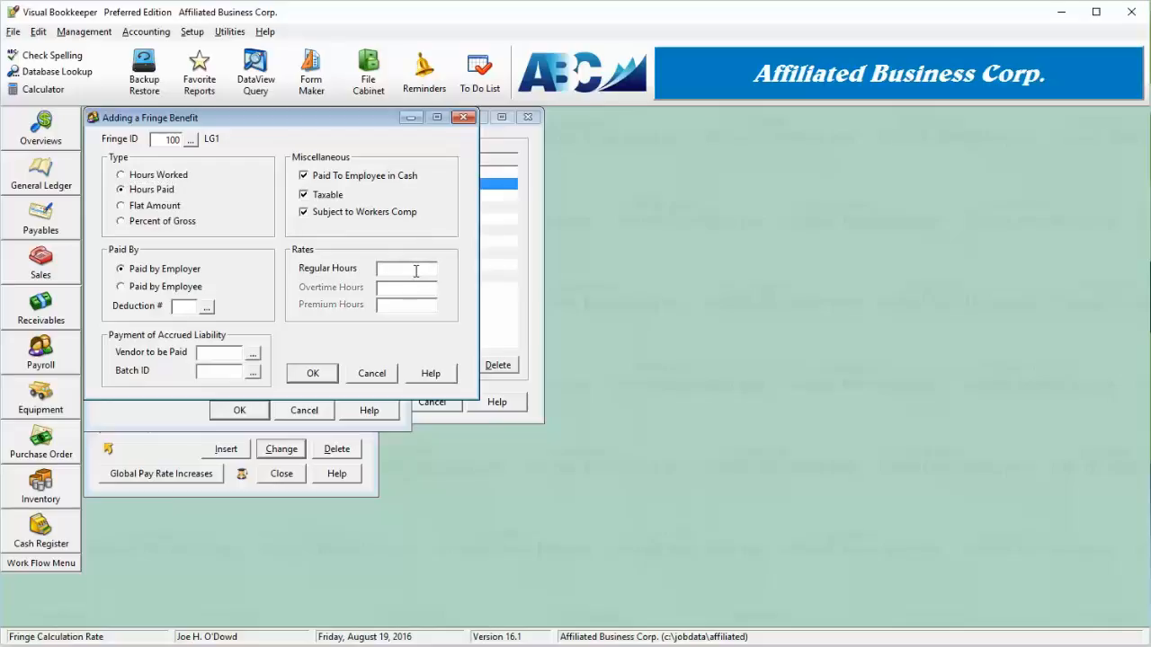
{"action": "left_click", "coordinate": [157, 175]}
{"action": "left_click", "coordinate": [167, 190]}
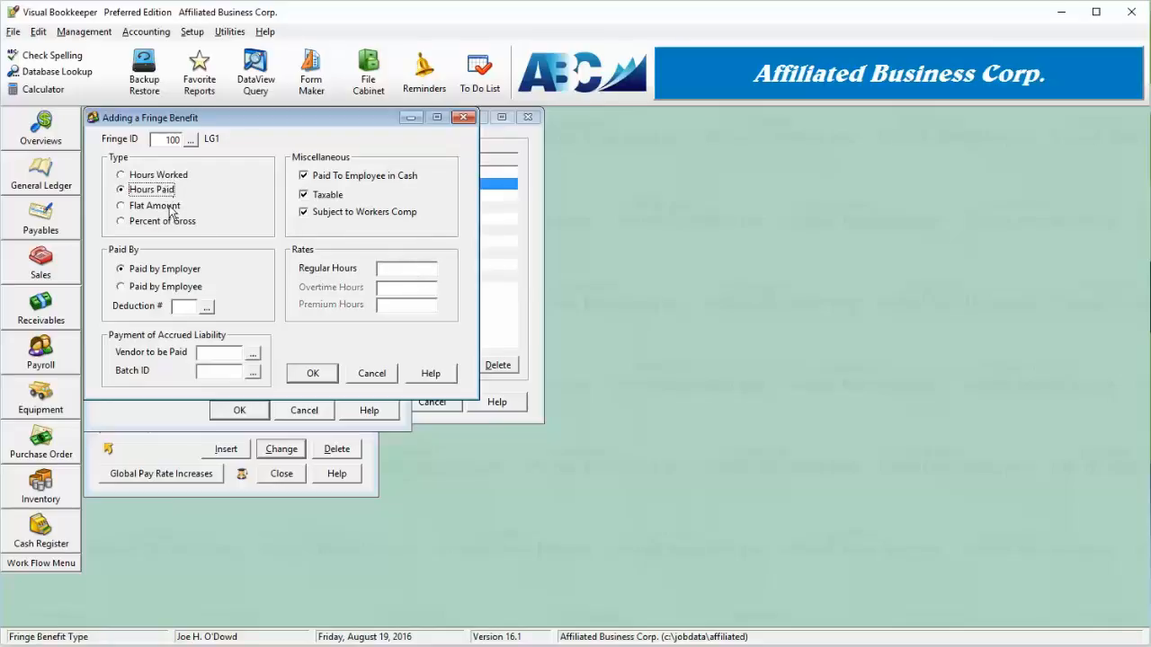
{"action": "left_click", "coordinate": [171, 208]}
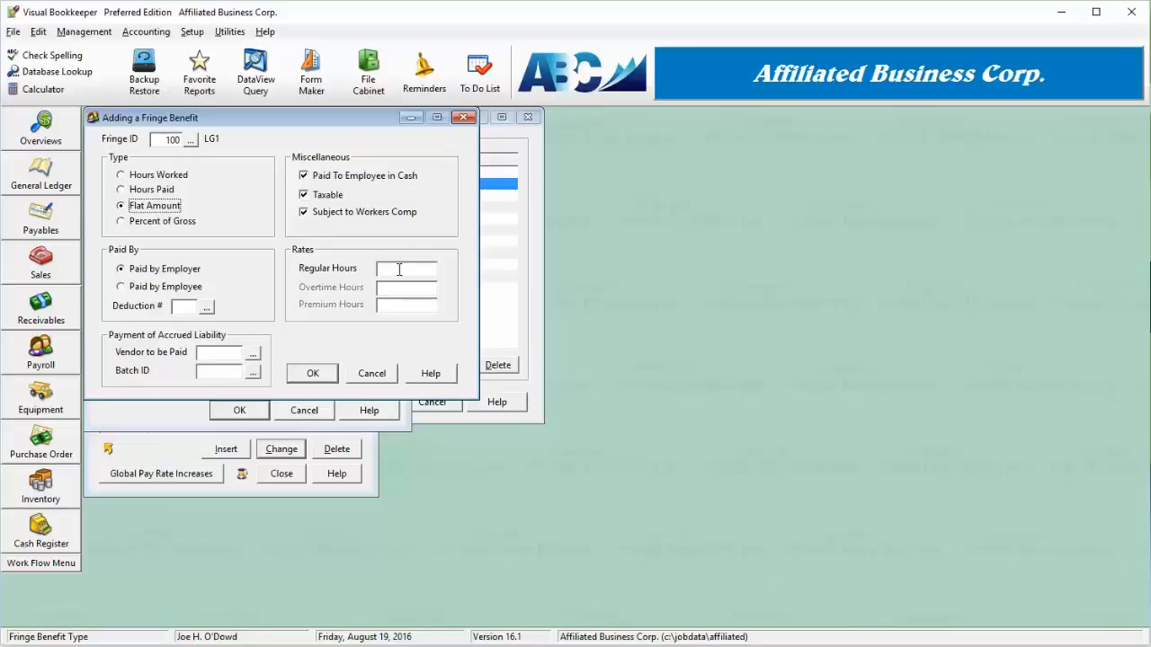
{"action": "left_click", "coordinate": [171, 222]}
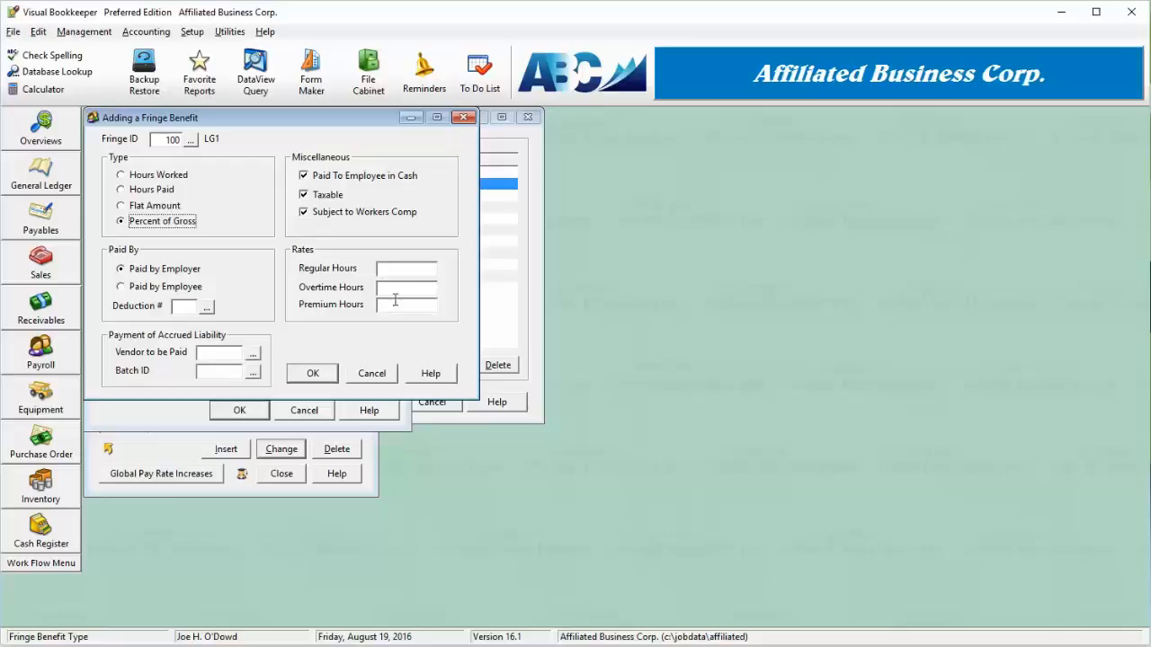
{"action": "left_click", "coordinate": [167, 177]}
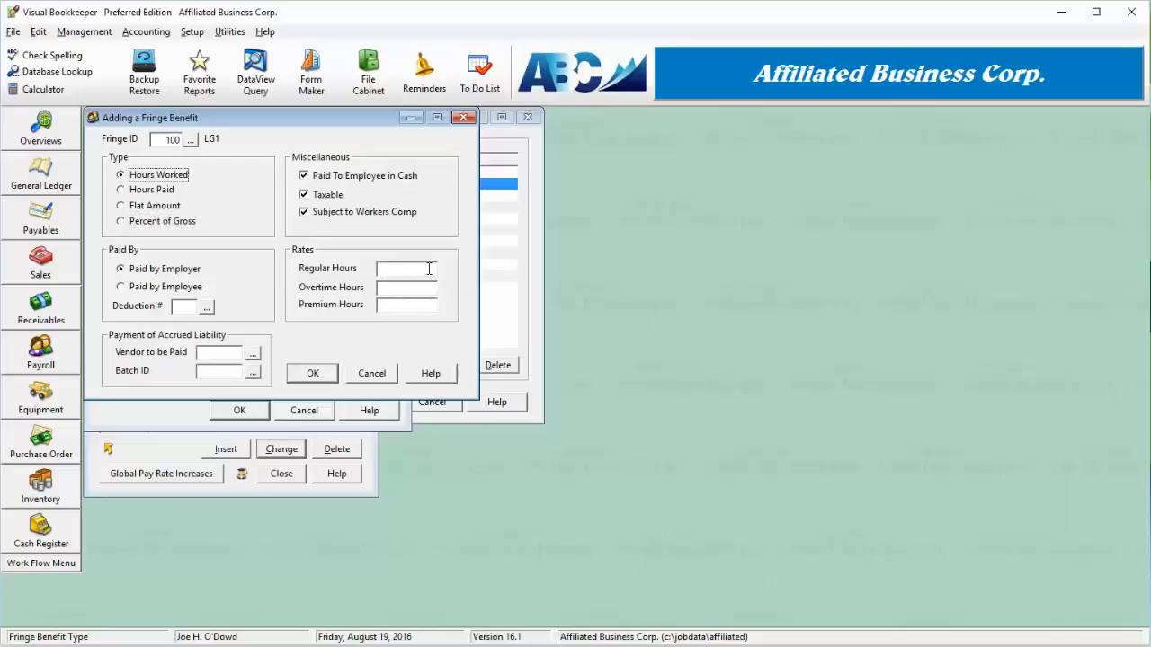
{"action": "left_click", "coordinate": [162, 190]}
Set the regular hours rate to 2.50 and try to save the new fringe benefit.
{"action": "left_click", "coordinate": [420, 270]}
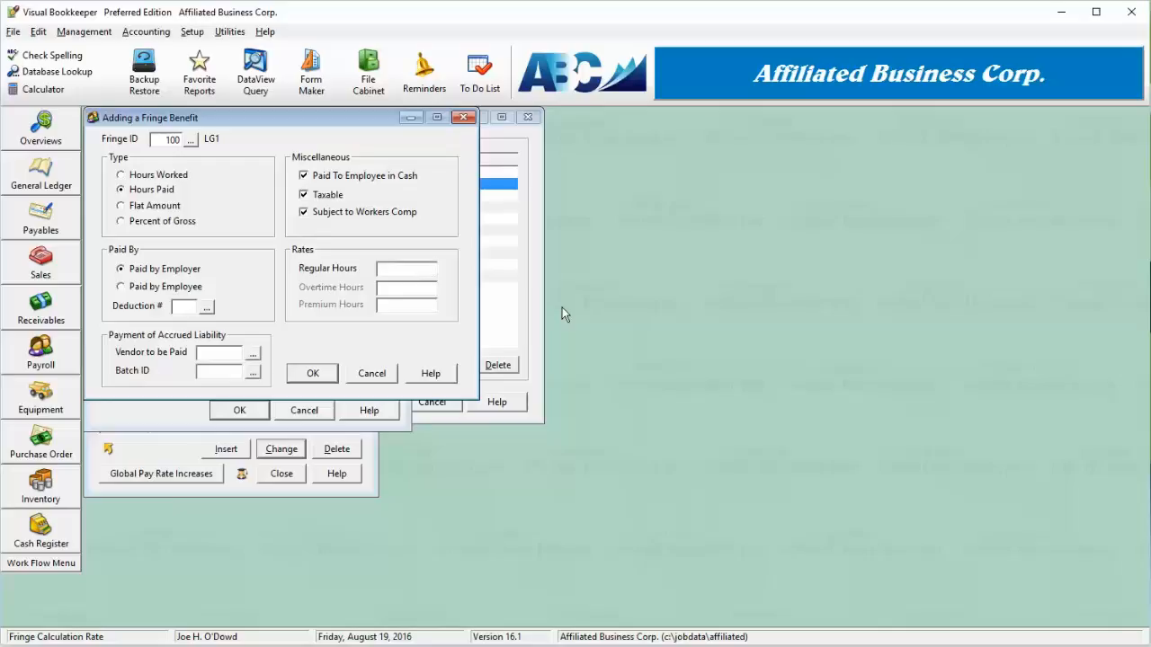
{"action": "type", "text": "2.50"}
{"action": "left_click", "coordinate": [223, 354]}
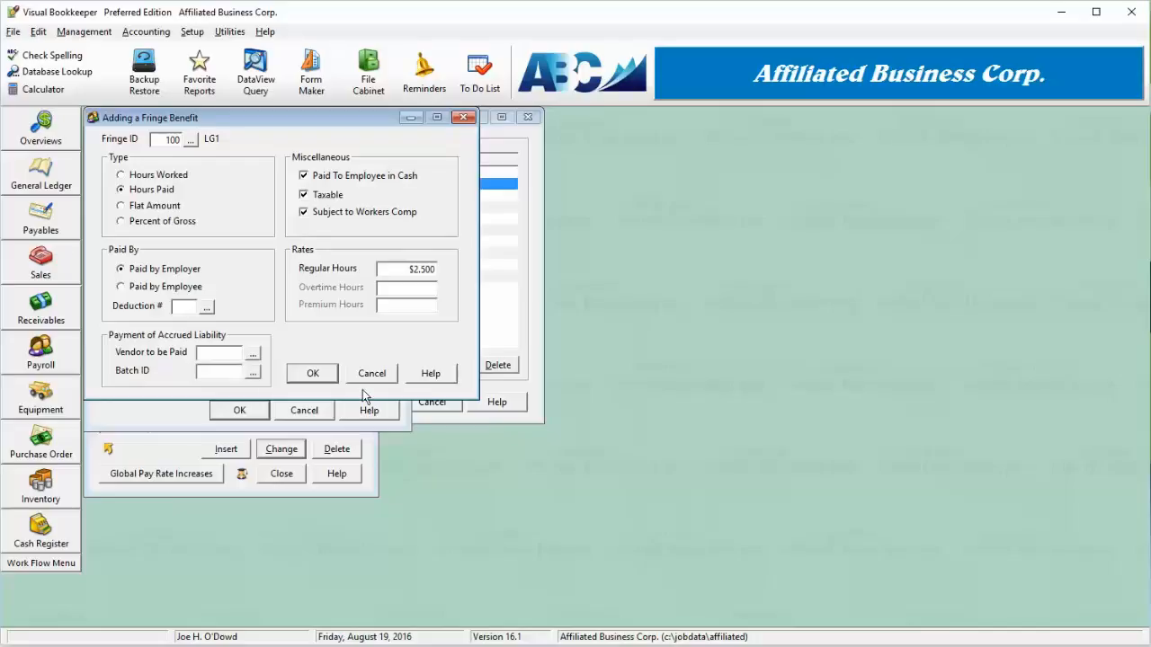
{"action": "left_click", "coordinate": [316, 373]}
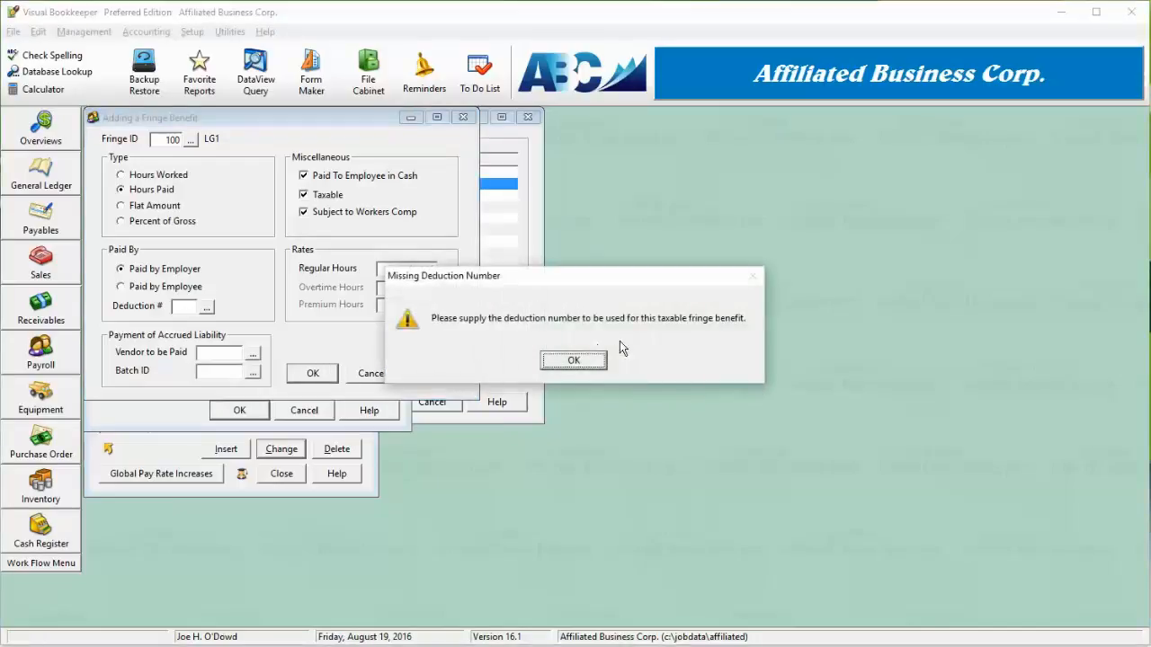
{"action": "left_click", "coordinate": [576, 361]}
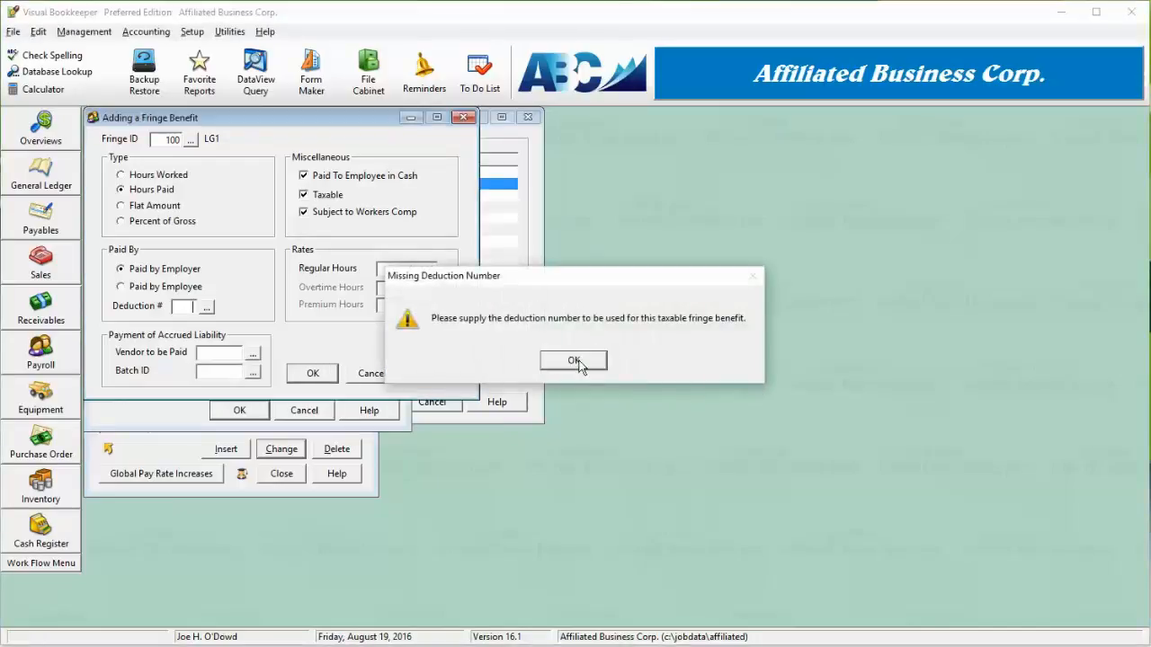
Assign deduction #3 Employee Advance to the fringe benefit and save it.
{"action": "left_click", "coordinate": [206, 307]}
{"action": "double_click", "coordinate": [187, 179]}
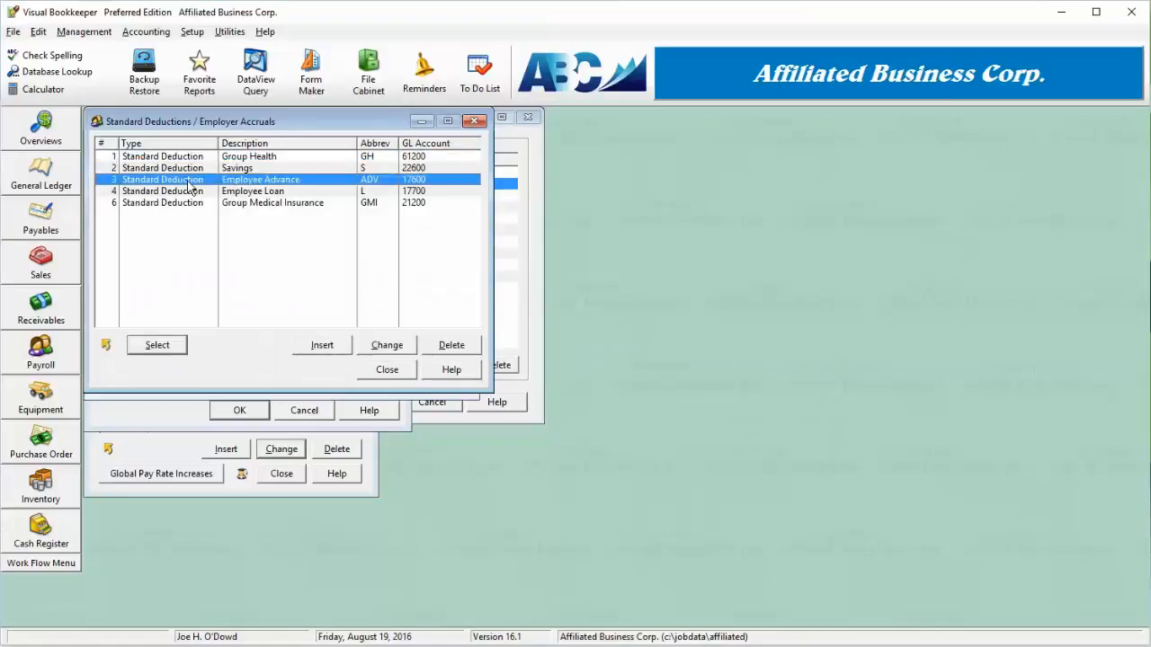
{"action": "left_click", "coordinate": [314, 372]}
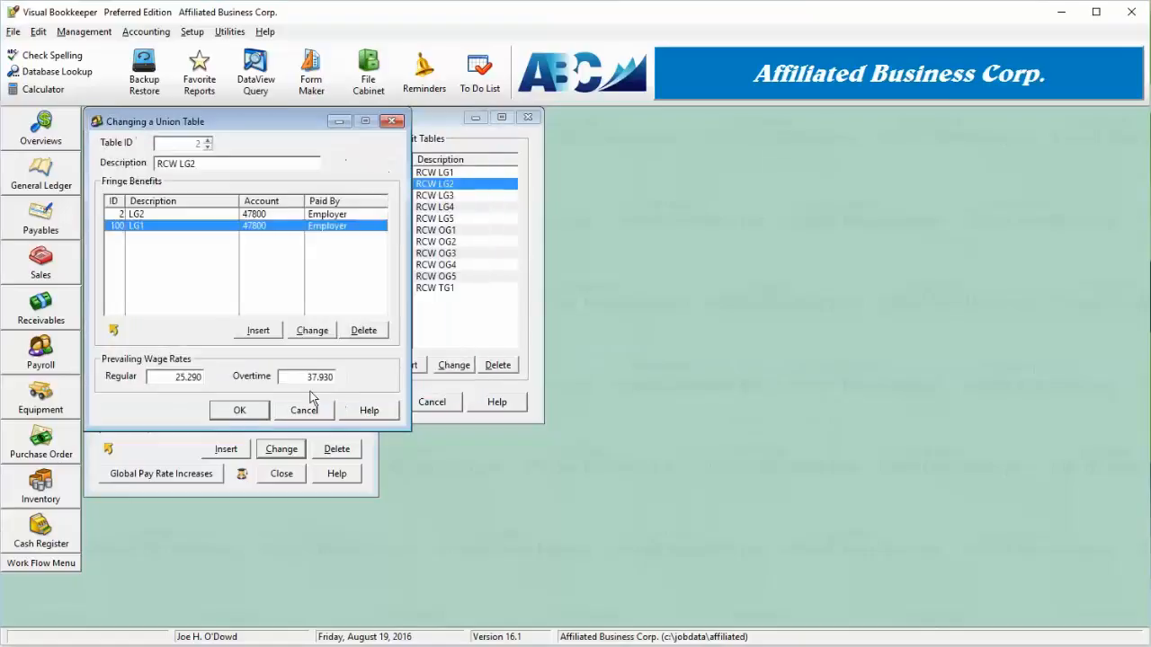
Save the RCW LG2 table and union #1342 RCWD, then close the Union Setup list.
{"action": "left_click", "coordinate": [243, 411]}
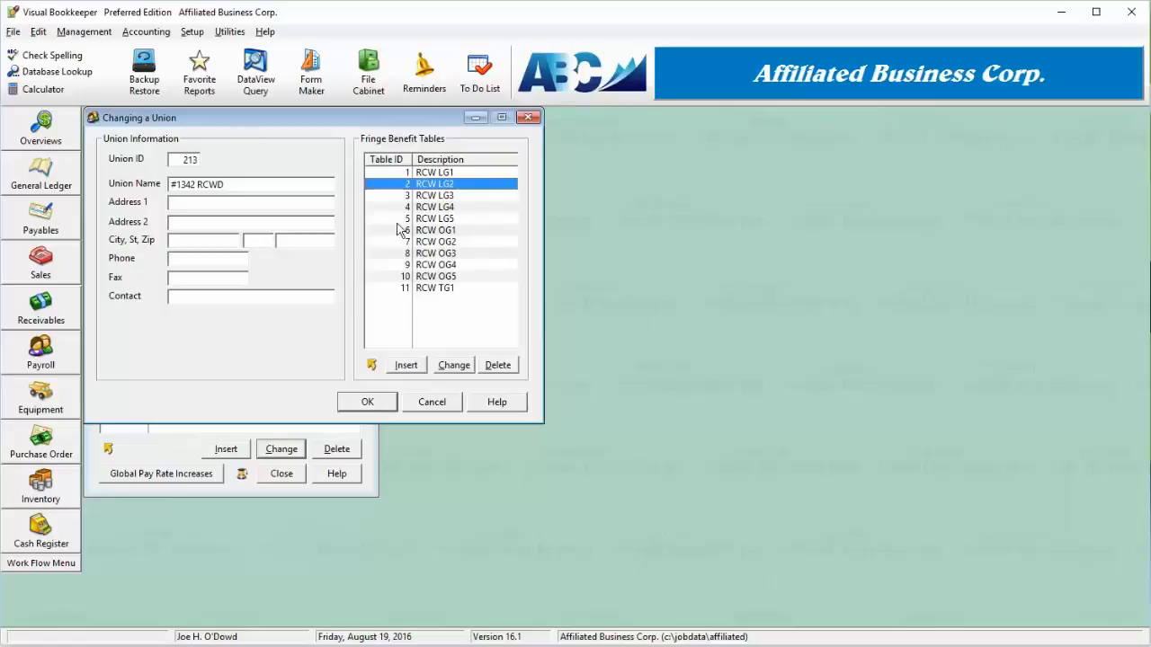
{"action": "left_click", "coordinate": [368, 404]}
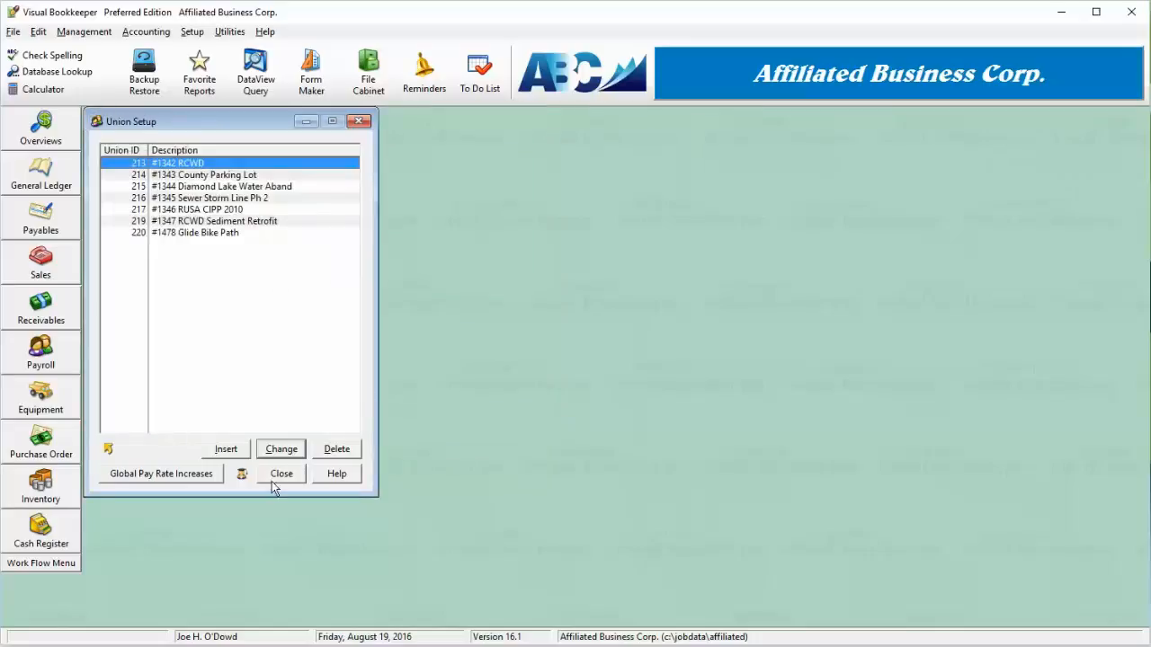
{"action": "left_click", "coordinate": [281, 475]}
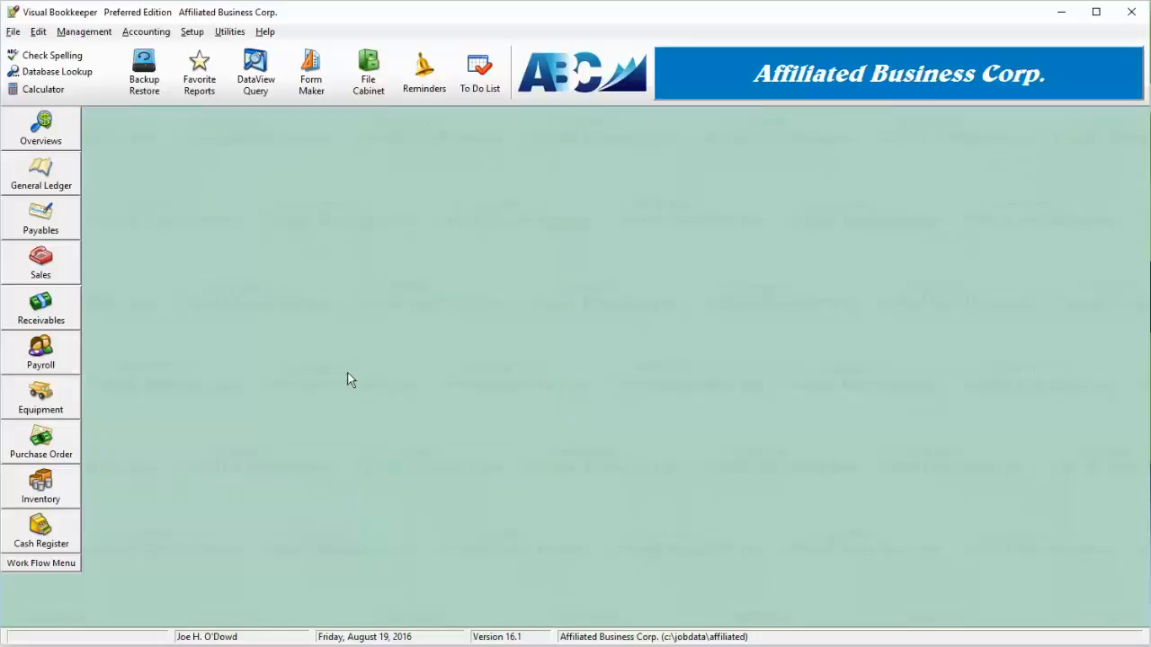